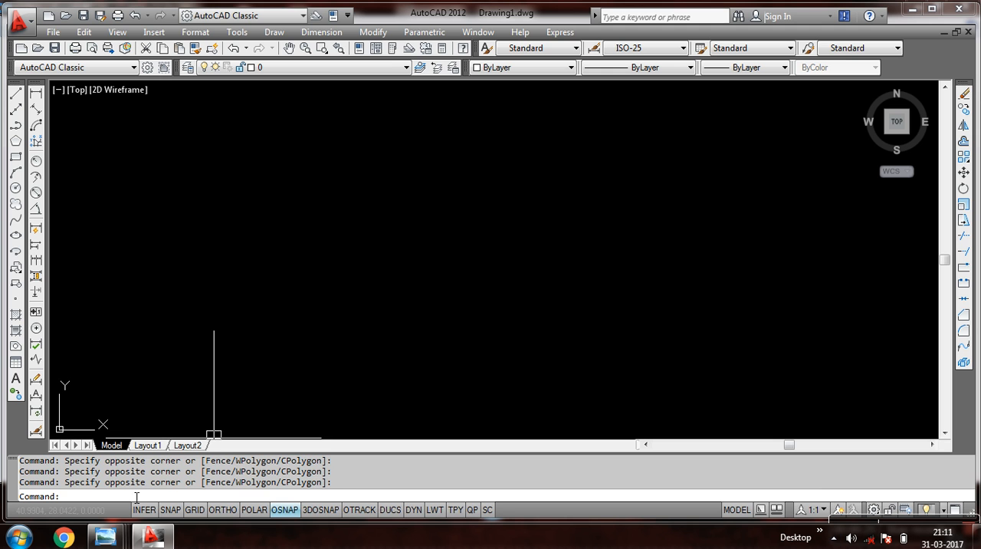
Review the handwritten notes on the six circle methods and the center-radius and center-diameter examples in Windows Photo Viewer.
mouse_move(107, 535)
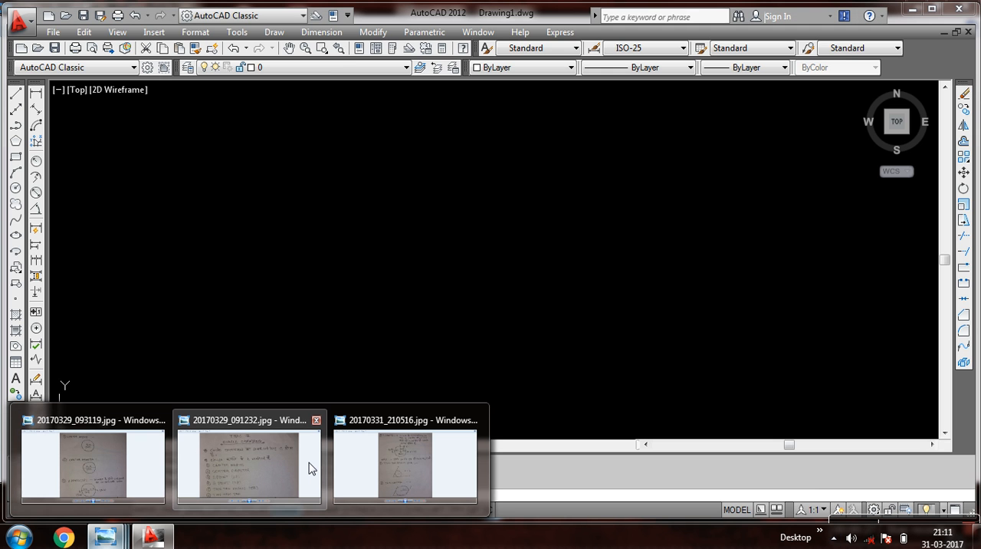
click(270, 464)
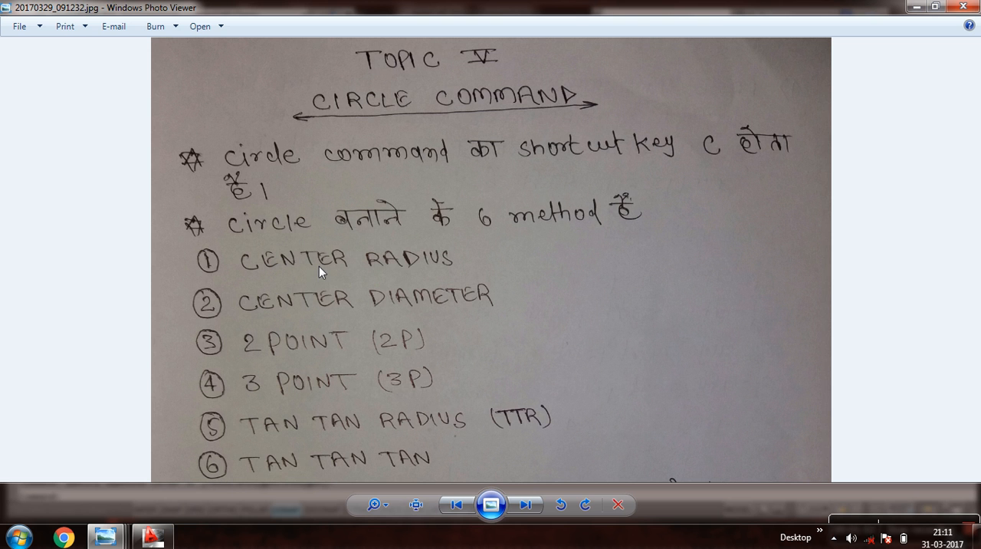
click(151, 536)
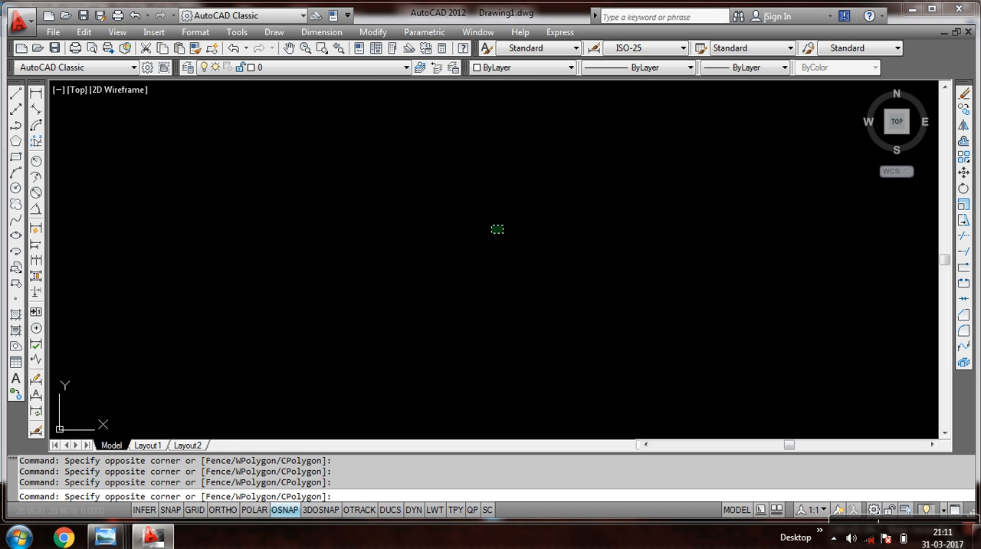
mouse_move(108, 541)
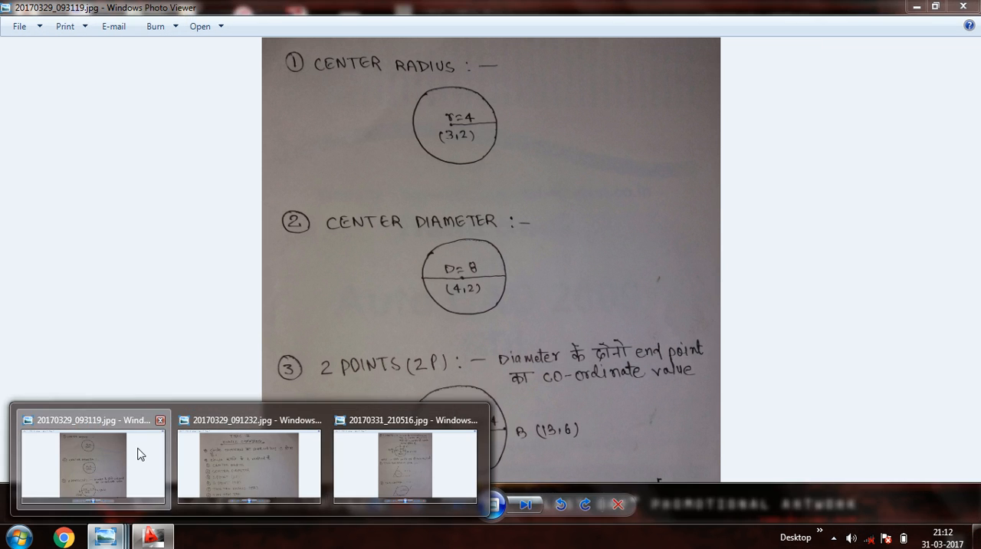
click(136, 453)
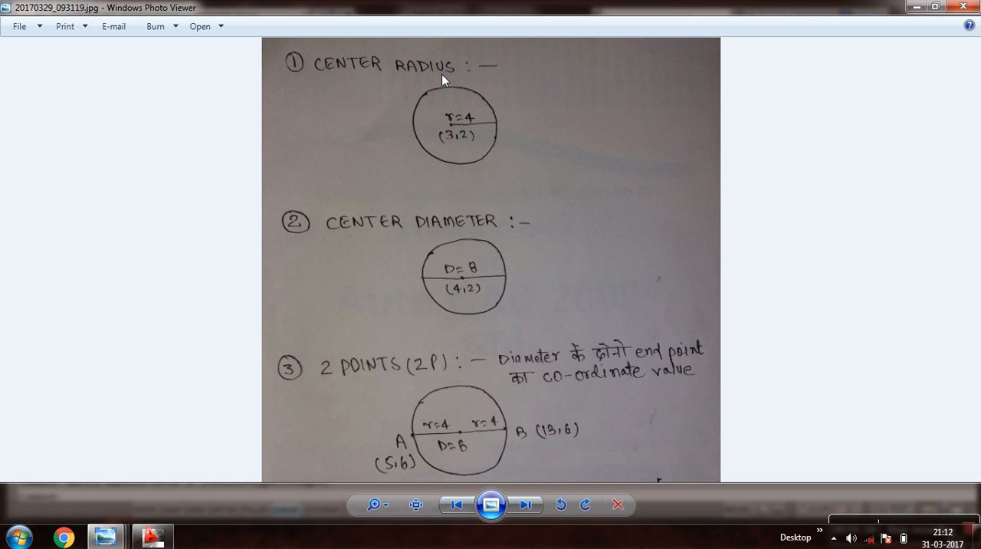
scroll(442, 73, up, 4)
scroll(433, 166, down, 3)
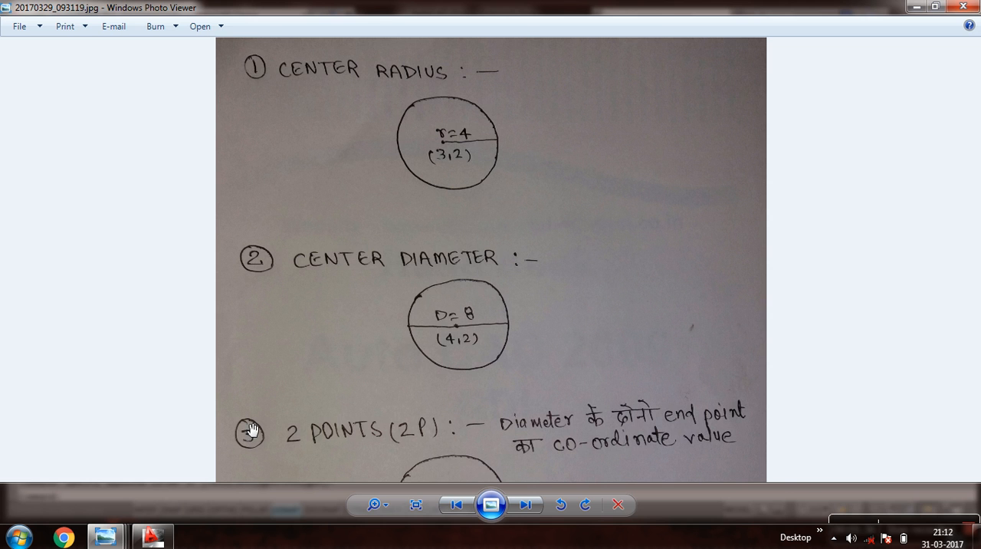
Switch back to AutoCAD and draw a circle in the empty drawing using the Center, Radius method with radius 4.
click(152, 536)
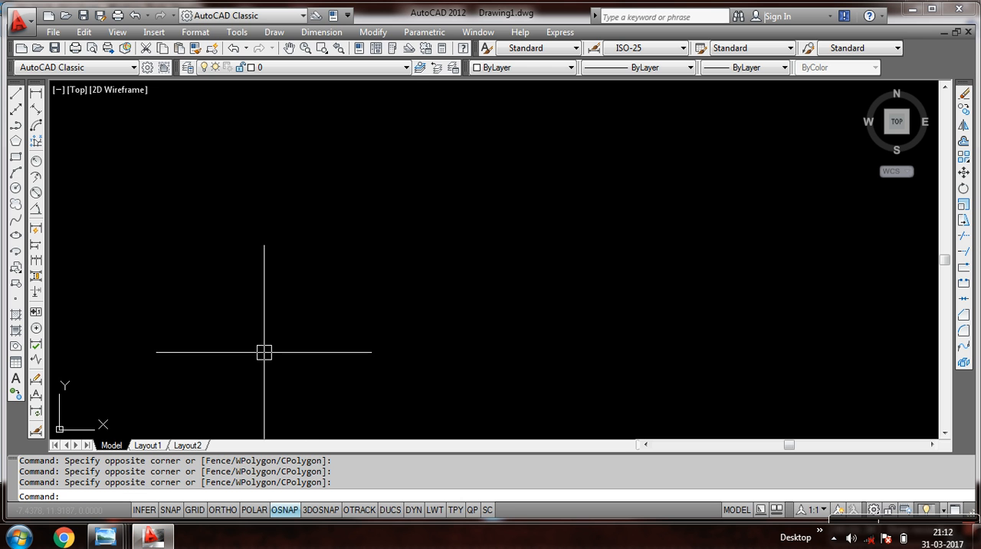
click(273, 32)
mouse_move(317, 240)
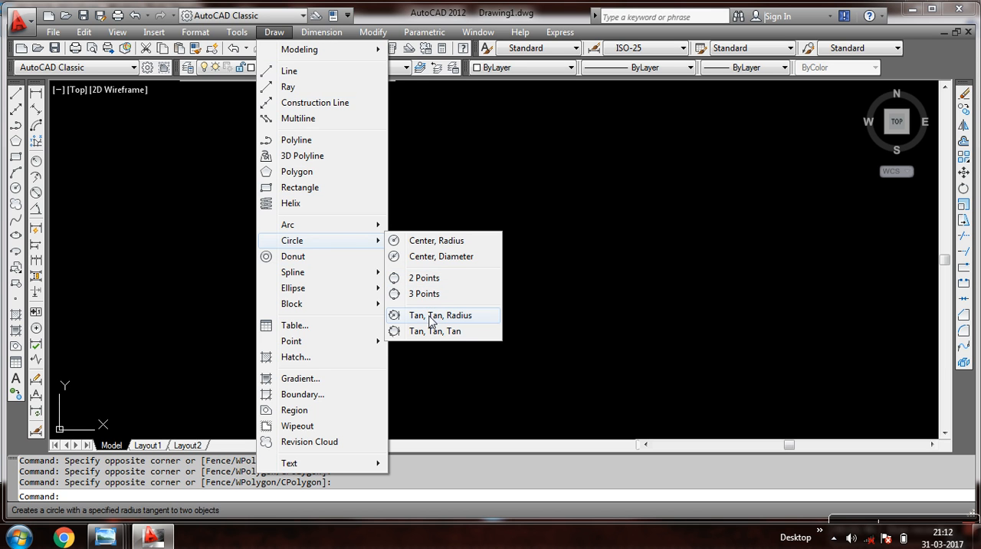
click(434, 242)
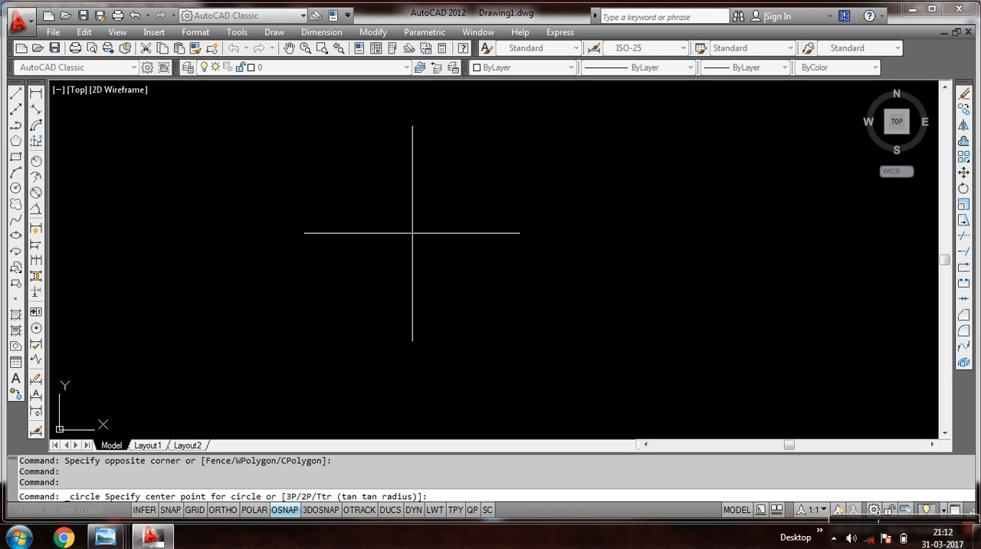
click(381, 239)
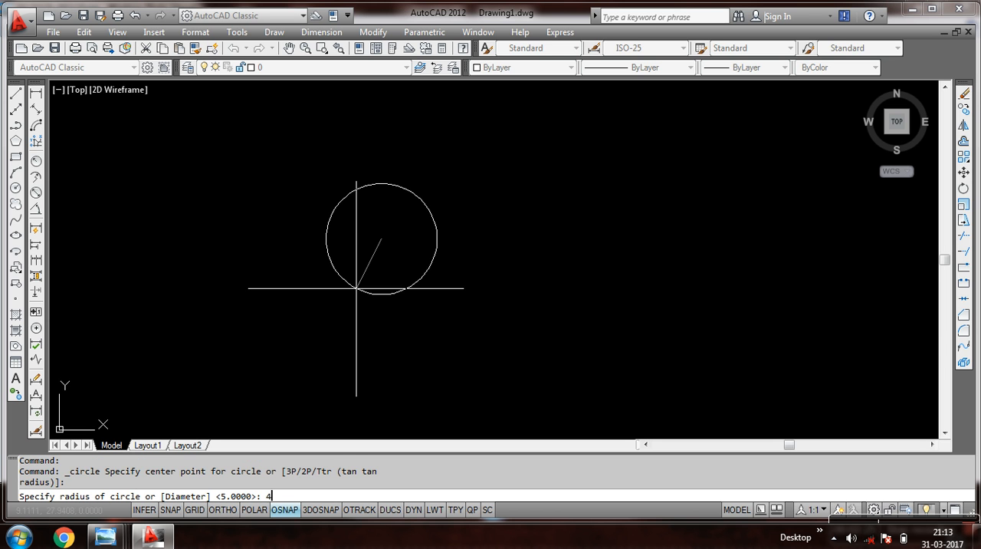
key(Return)
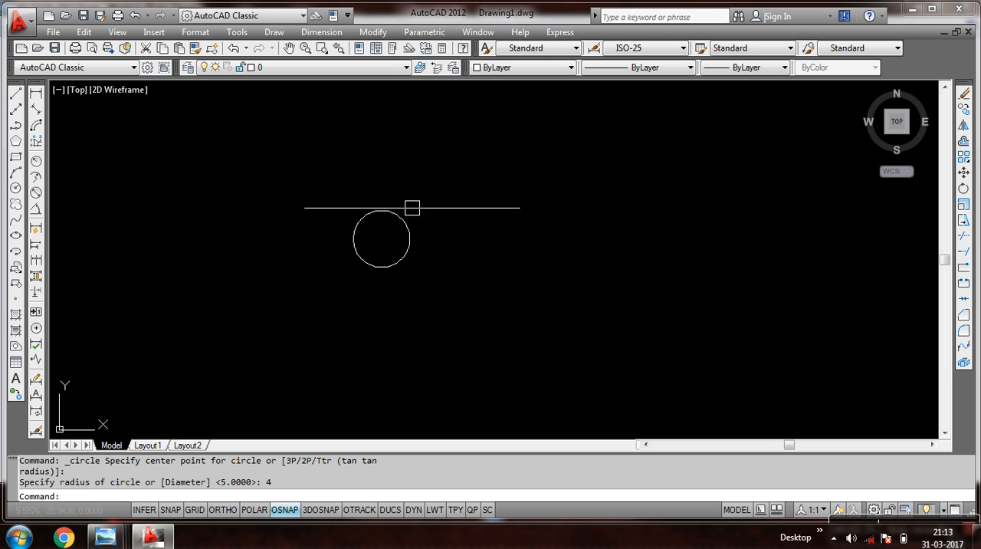
Add a radius dimension to the circle, placing its text outside at the upper right.
click(319, 34)
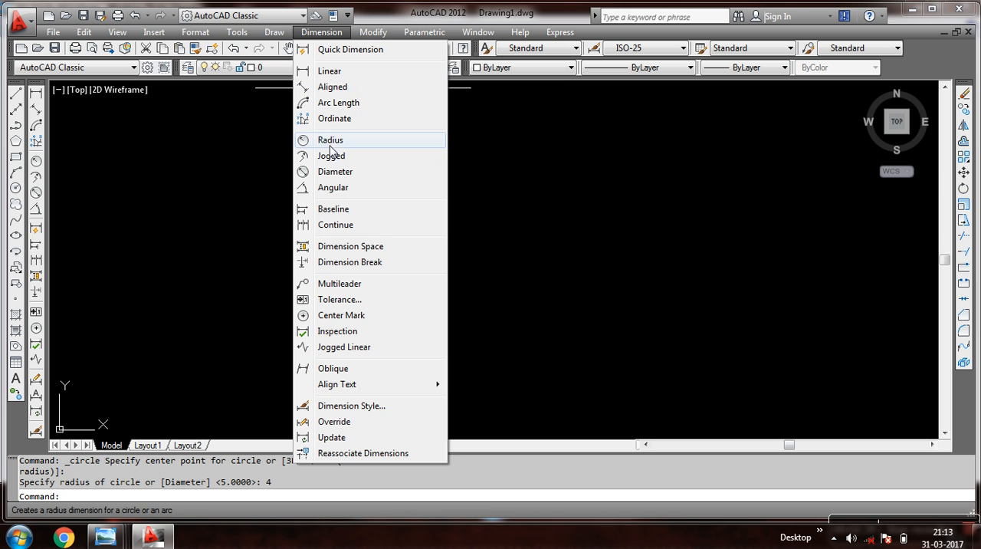
click(233, 161)
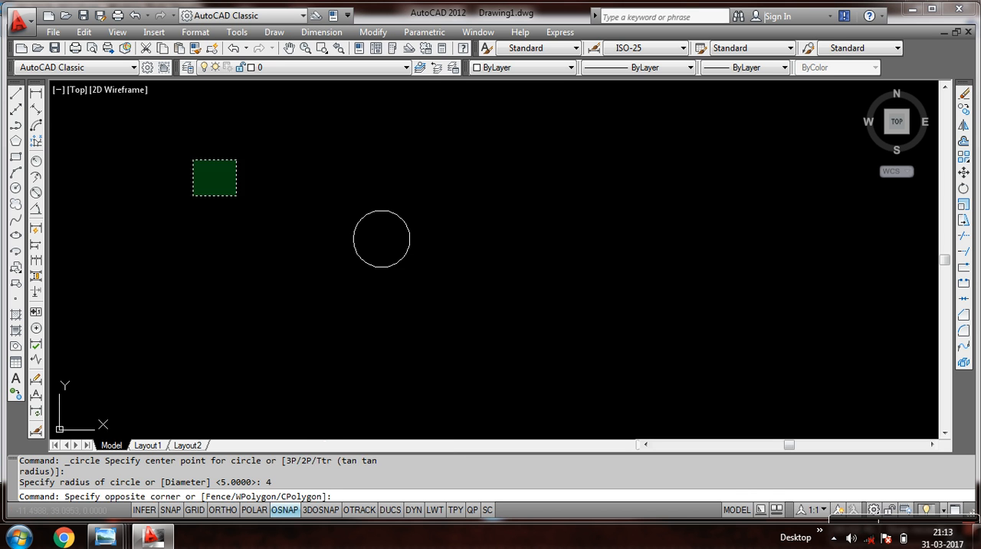
click(197, 193)
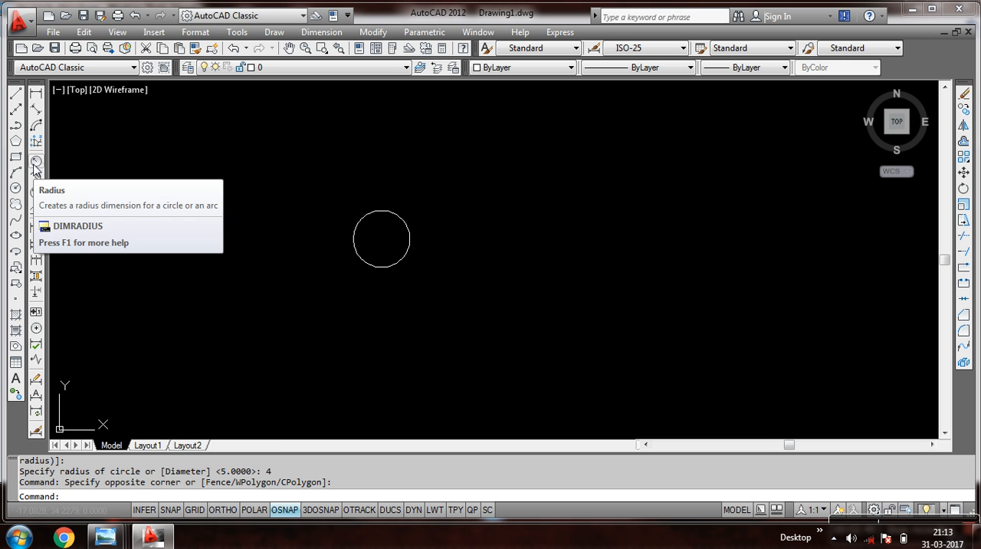
click(321, 32)
click(332, 142)
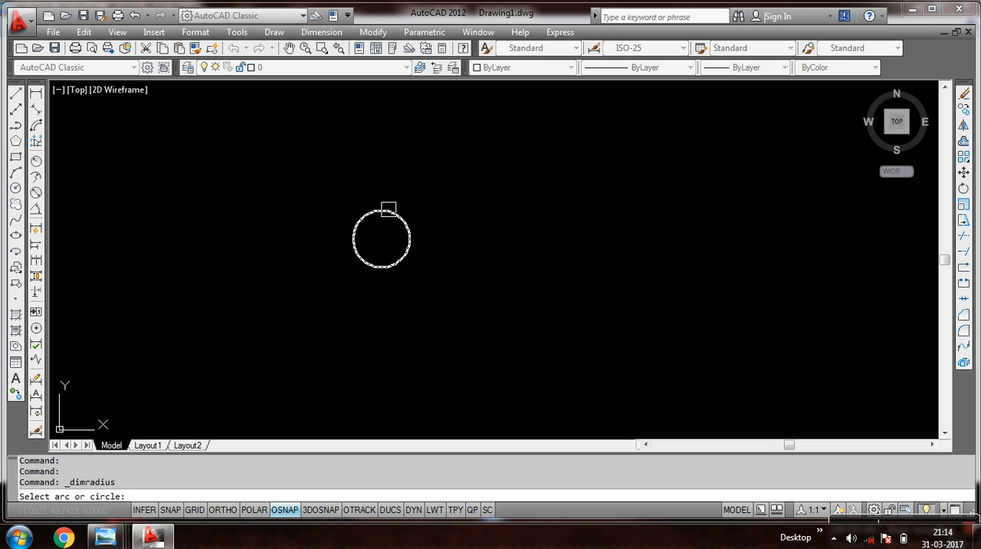
click(389, 209)
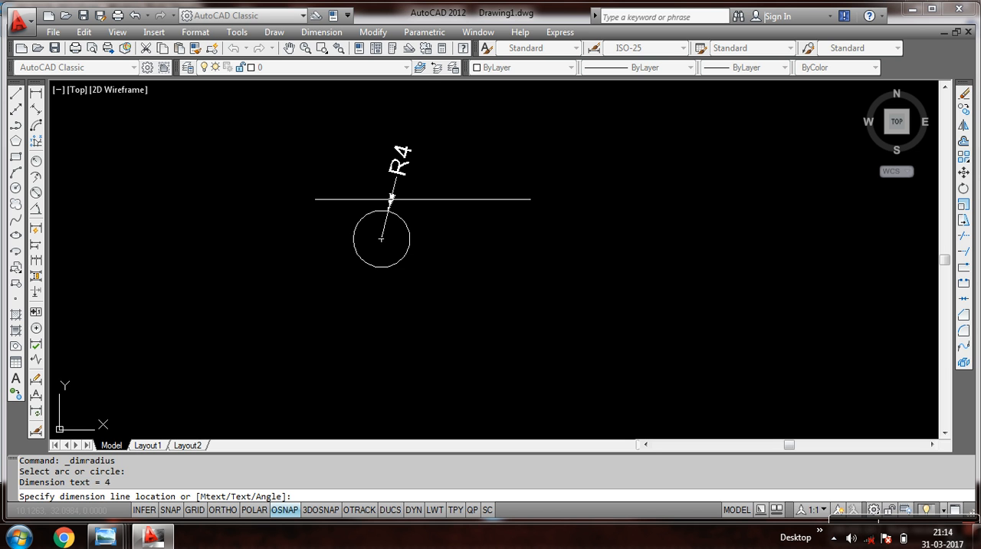
click(451, 207)
scroll(382, 206, up, 7)
scroll(395, 195, down, 6)
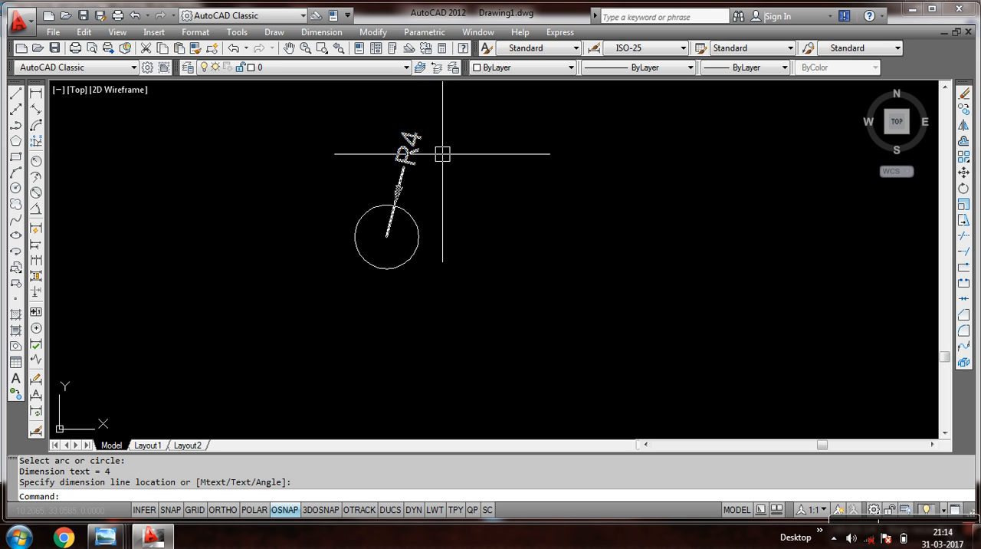
Erase the circle together with its radius dimension.
click(459, 123)
click(217, 404)
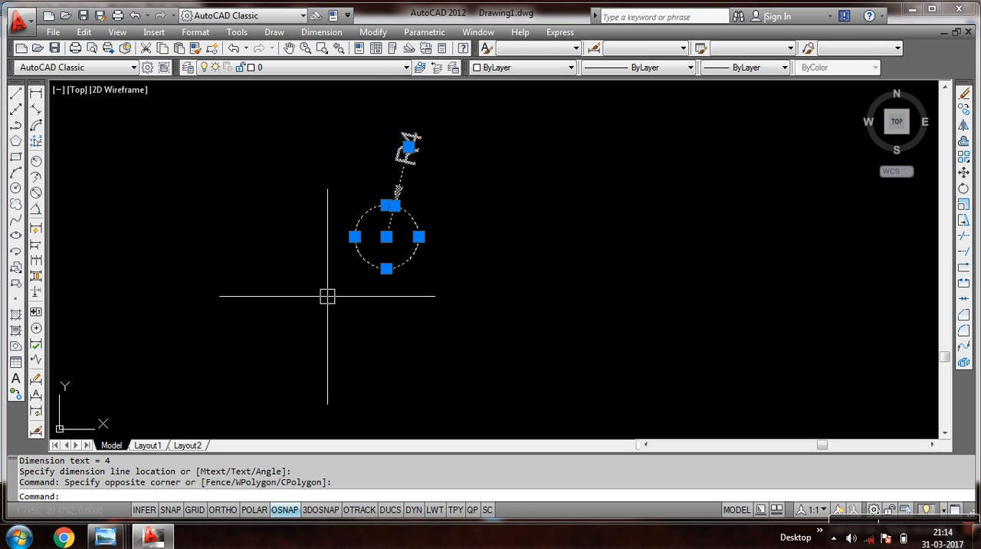
click(963, 93)
click(193, 303)
click(189, 305)
click(287, 288)
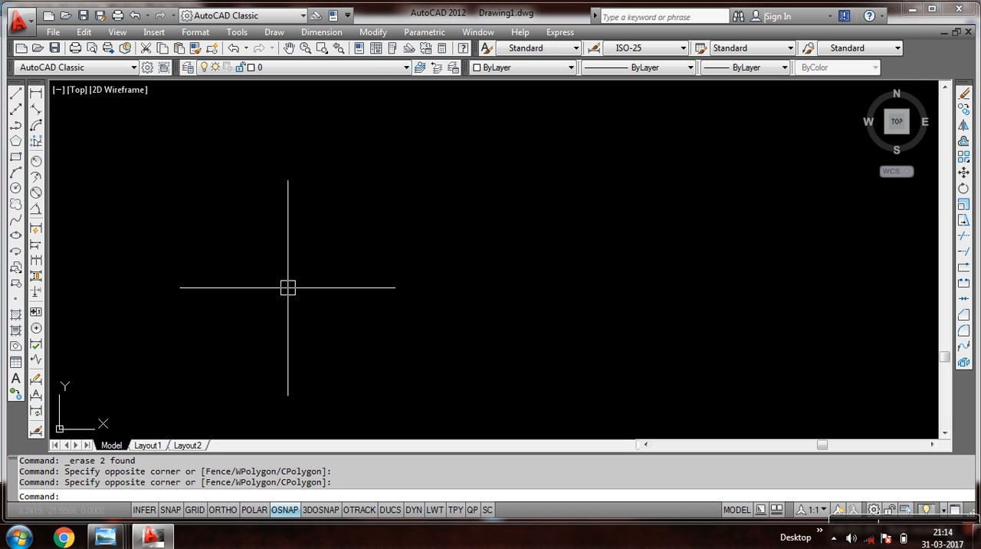
Draw a circle in the cleared drawing using the Center, Diameter method with diameter 10.
click(275, 32)
mouse_move(346, 245)
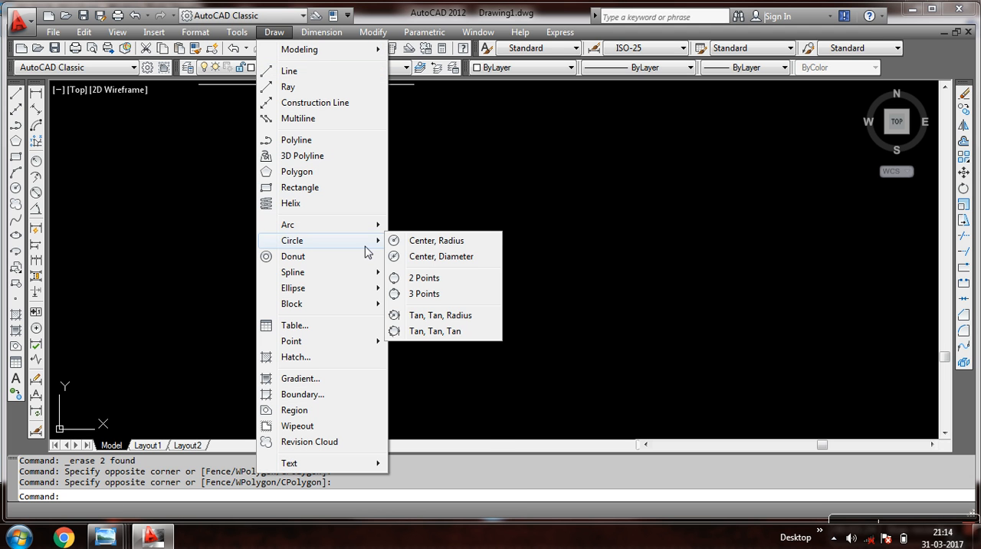
click(421, 264)
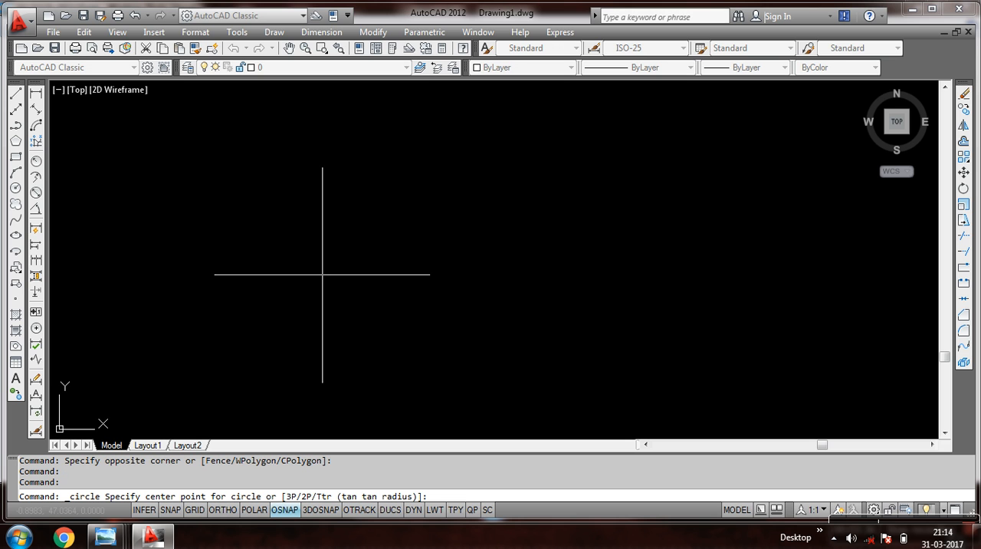
click(391, 251)
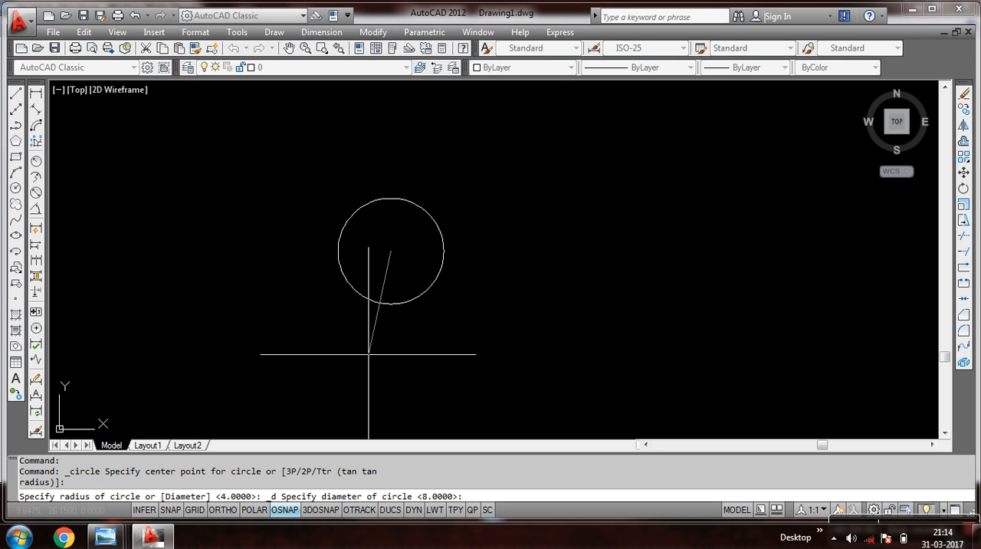
key(Return)
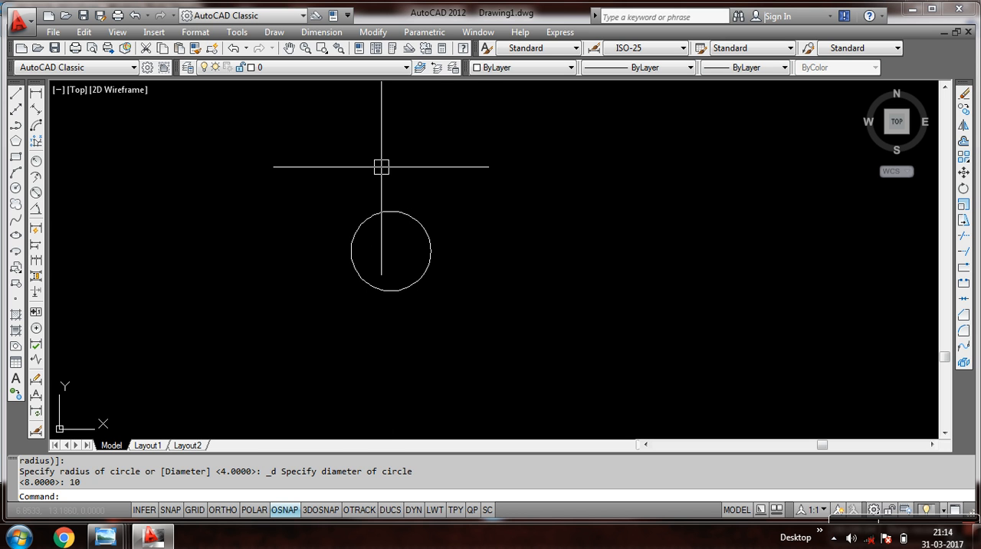
Add a diameter dimension to the circle, placing its text outside at the upper right.
click(321, 32)
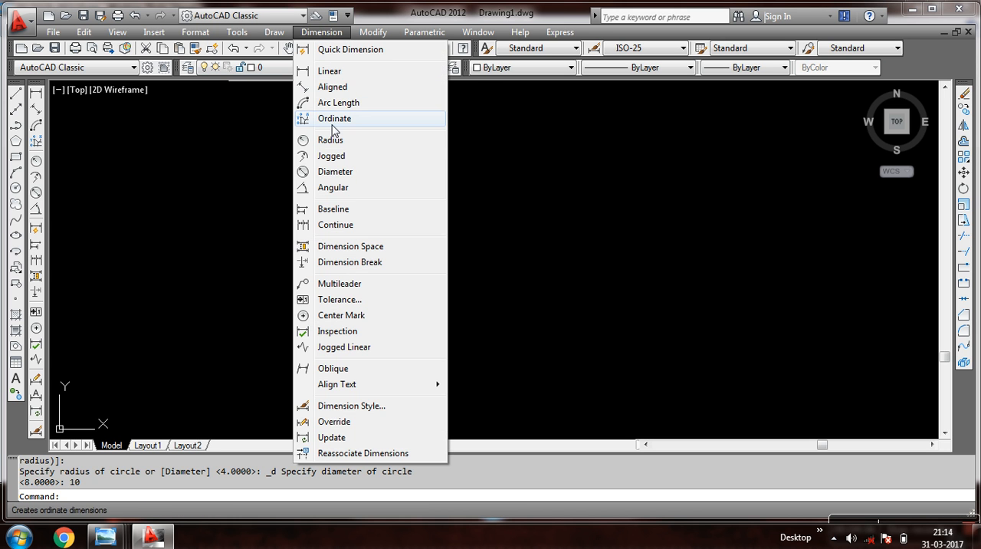
click(337, 177)
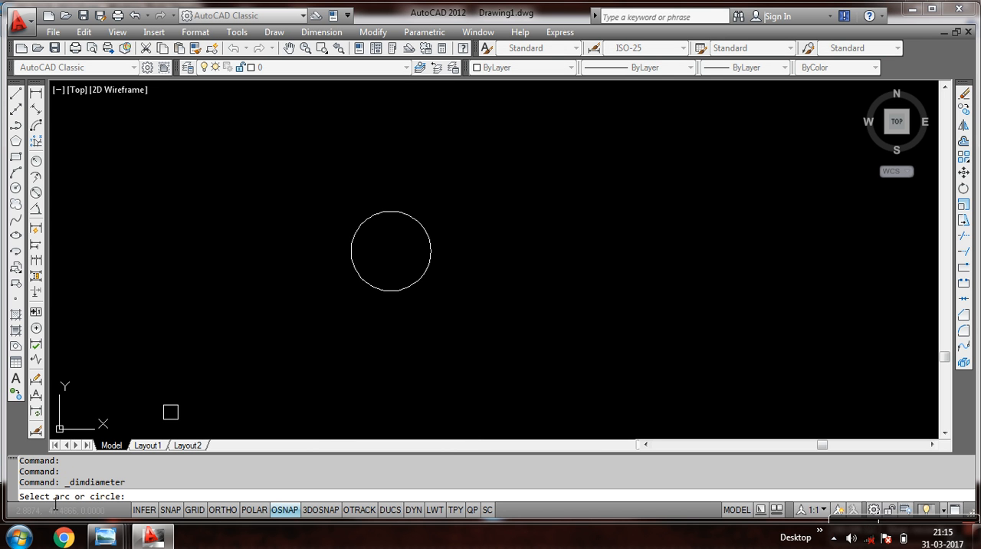
click(419, 218)
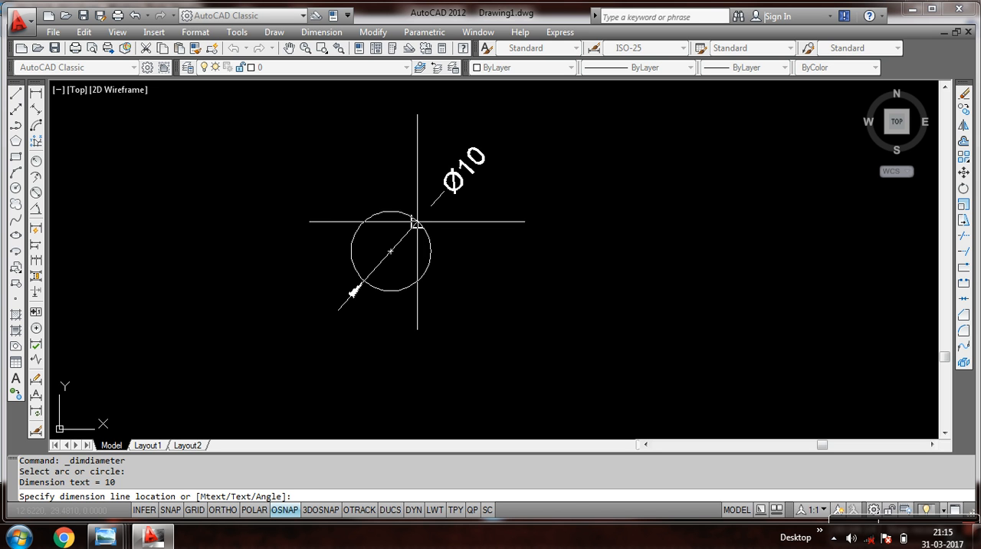
click(487, 220)
scroll(464, 172, up, 2)
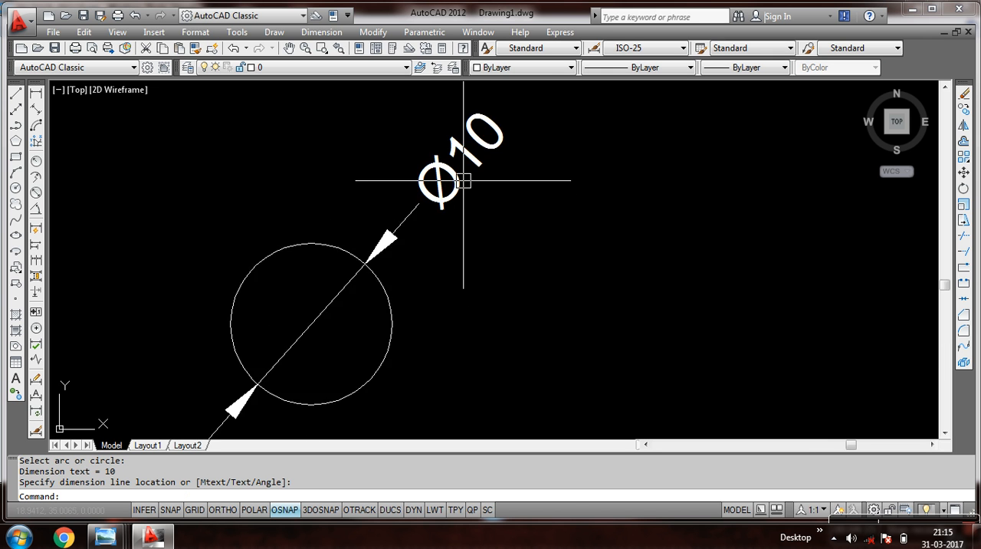
Erase the circle together with its diameter dimension.
scroll(462, 183, down, 2)
click(511, 141)
click(328, 351)
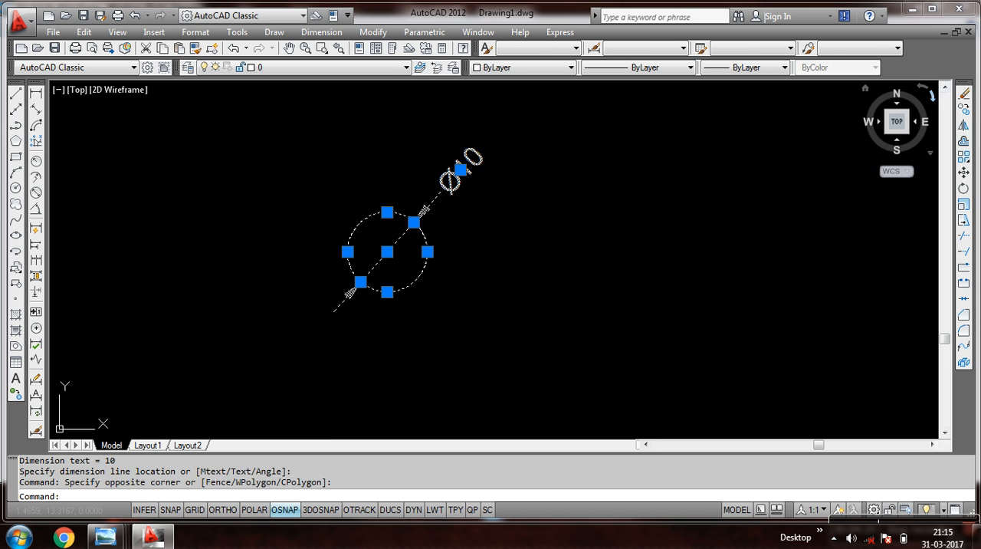
click(965, 95)
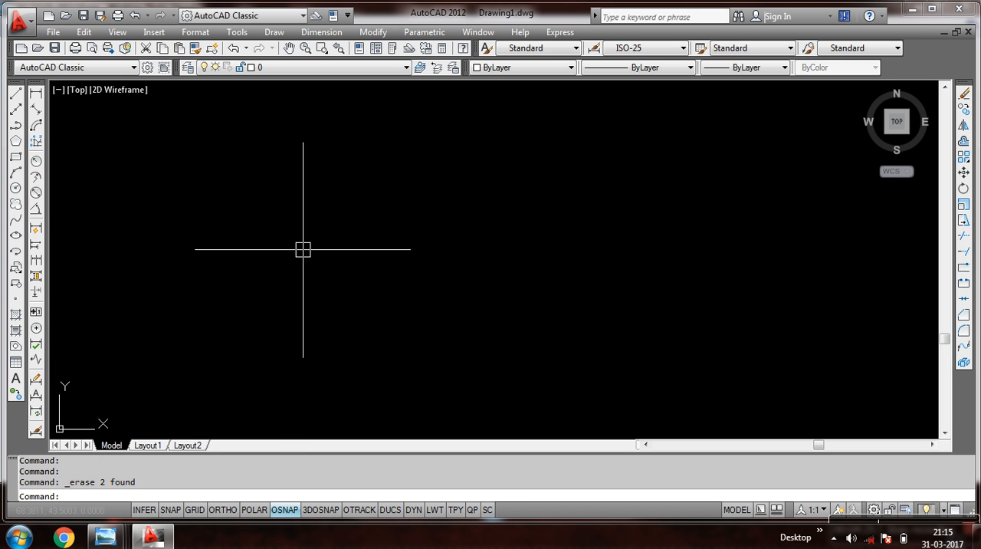
Draw a circle with radius 2 around a freely picked center point using the C command.
key(Return)
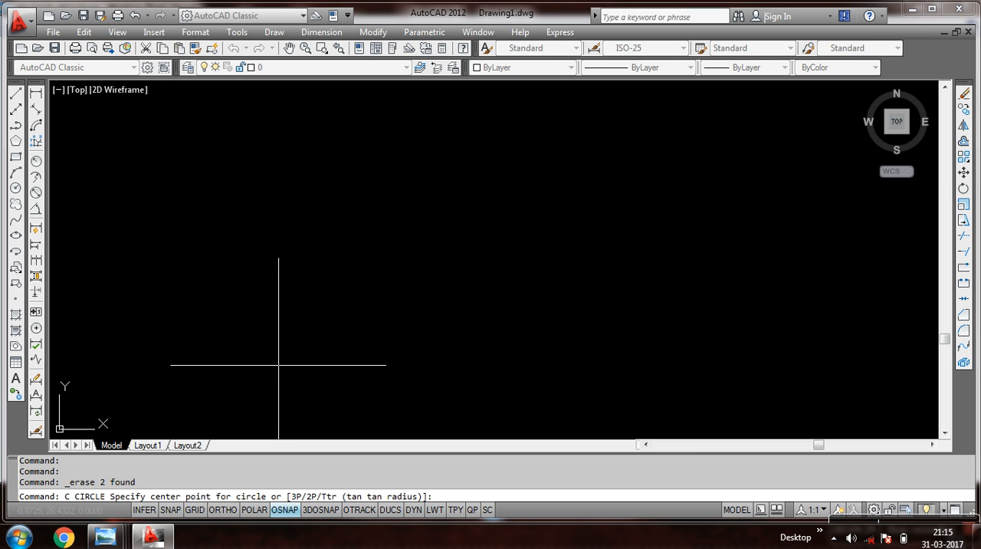
click(360, 239)
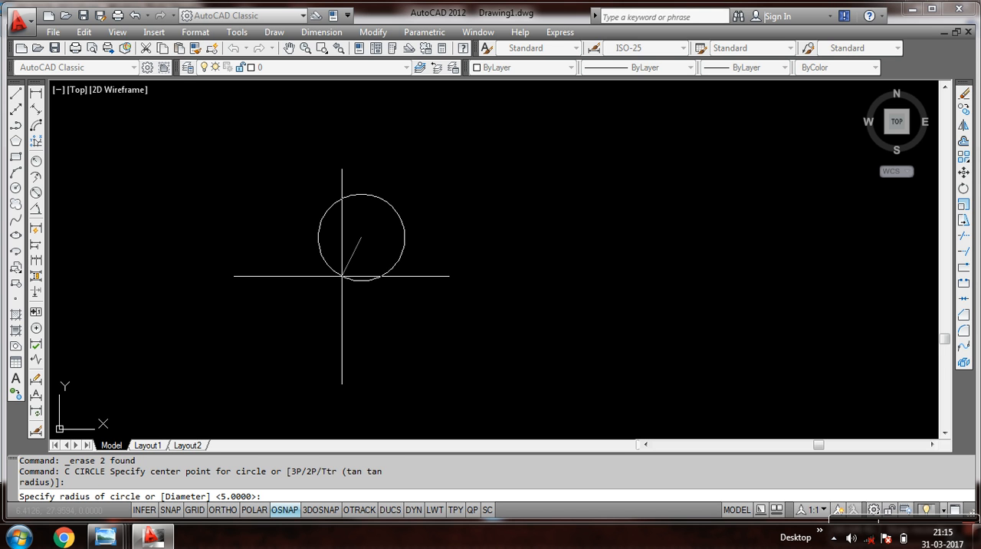
key(Return)
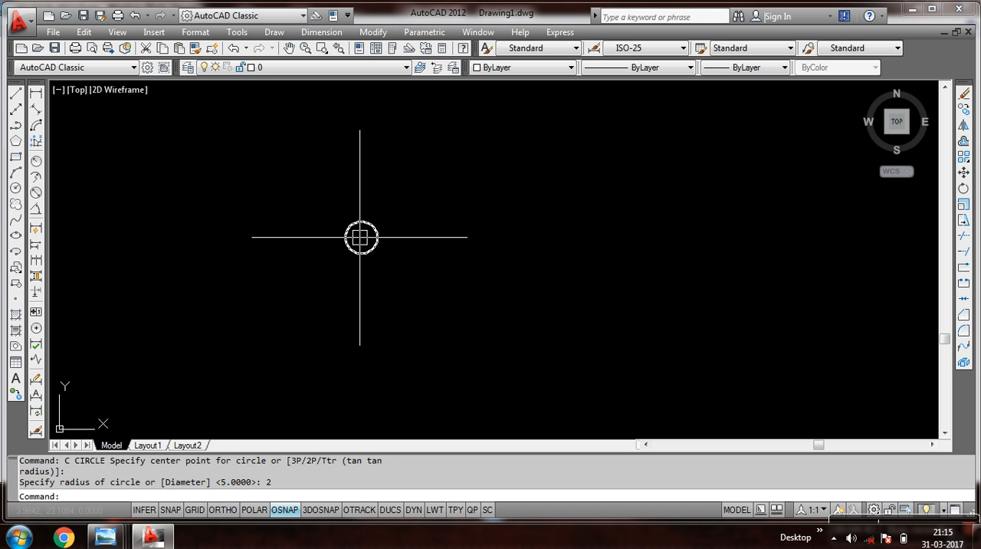
Add a radius dimension to the circle, placing its text outside above the circle.
scroll(371, 224, up, 5)
scroll(360, 226, up, 2)
scroll(357, 227, down, 2)
scroll(357, 227, up, 1)
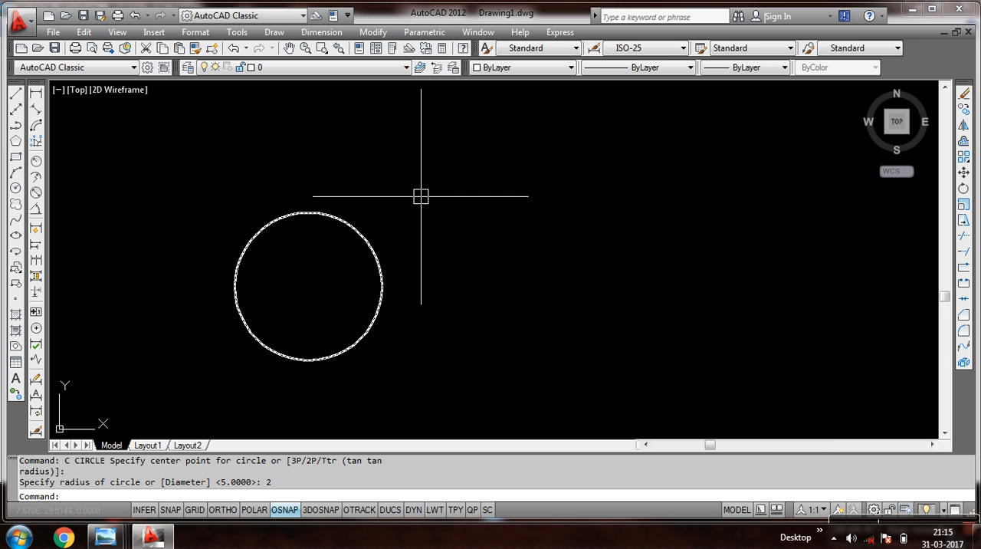
click(321, 32)
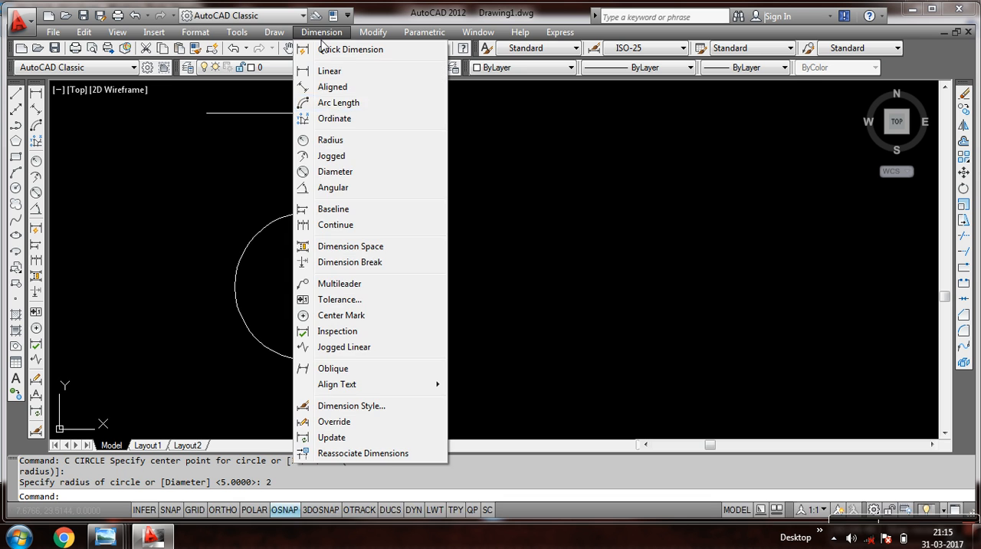
click(330, 140)
click(324, 214)
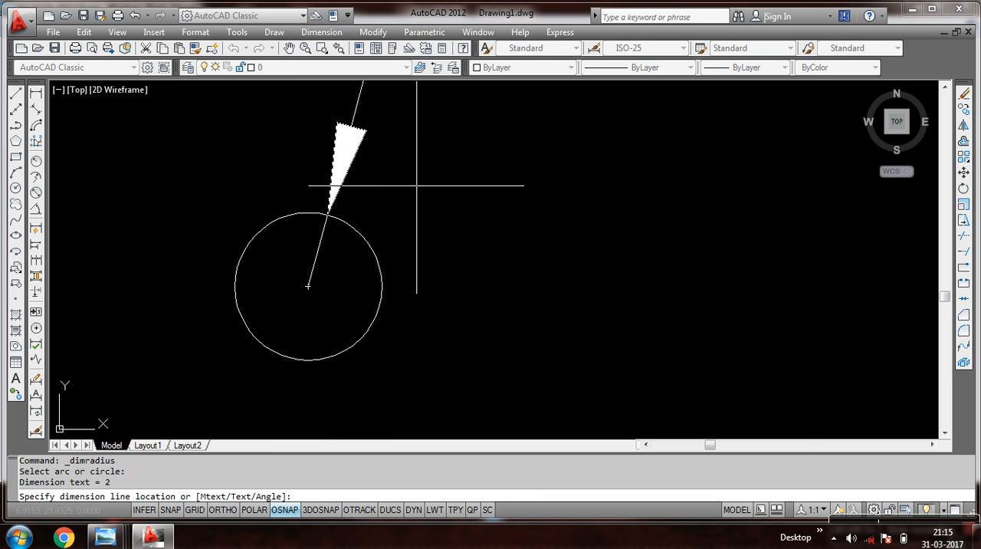
scroll(416, 182, down, 5)
click(433, 199)
Draw a second circle to the right of the dimensioned one using the C command's Diameter option with diameter 6.
middle_drag(433, 200, 348, 273)
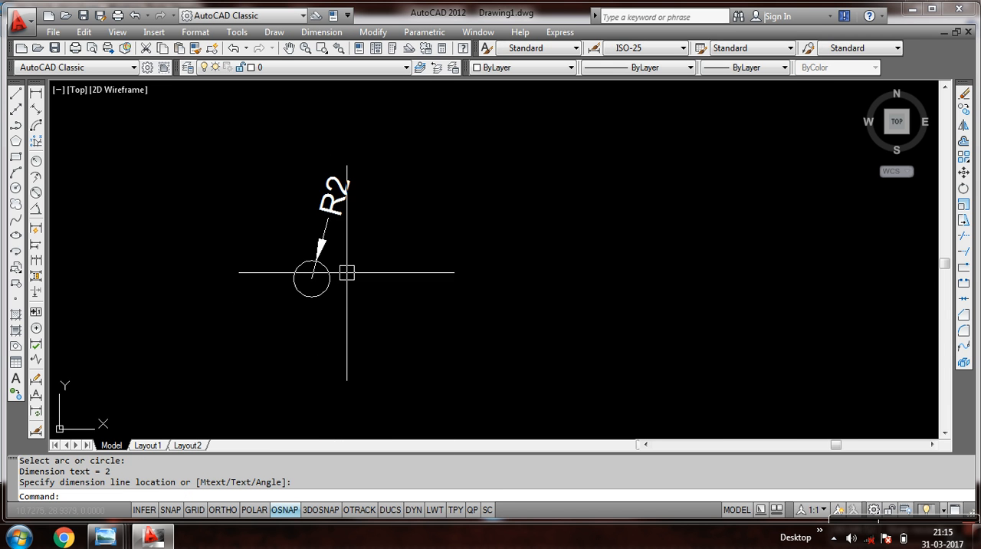
middle_drag(364, 234, 312, 223)
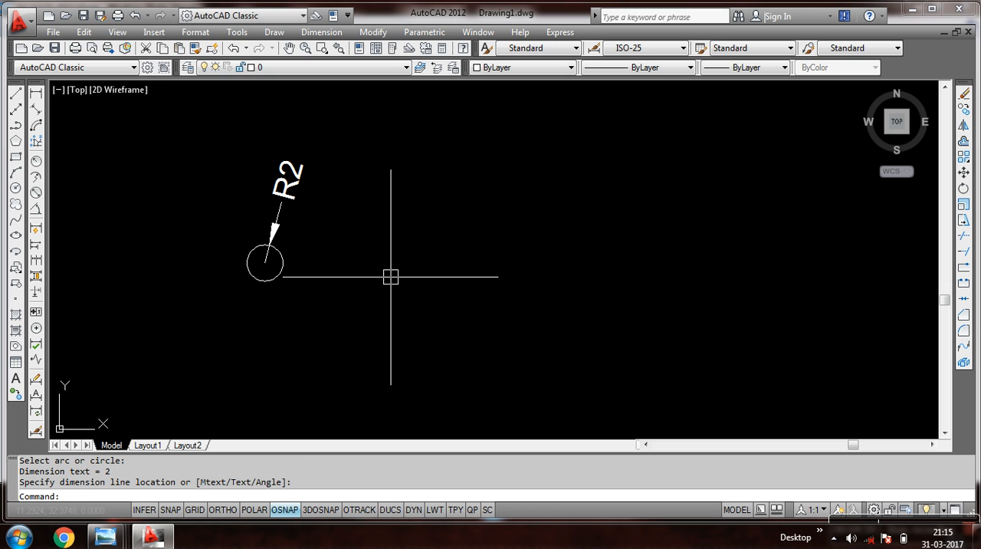
key(Return)
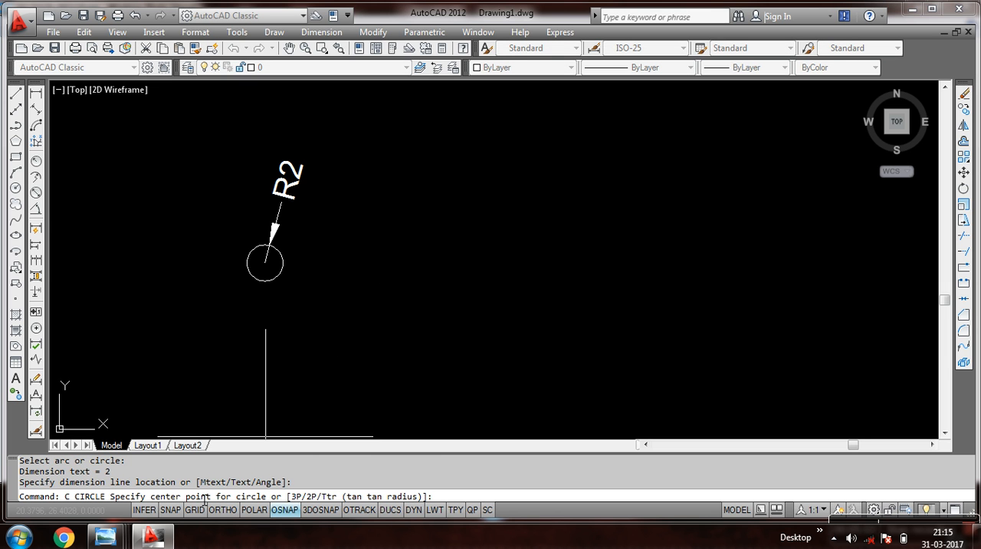
click(486, 254)
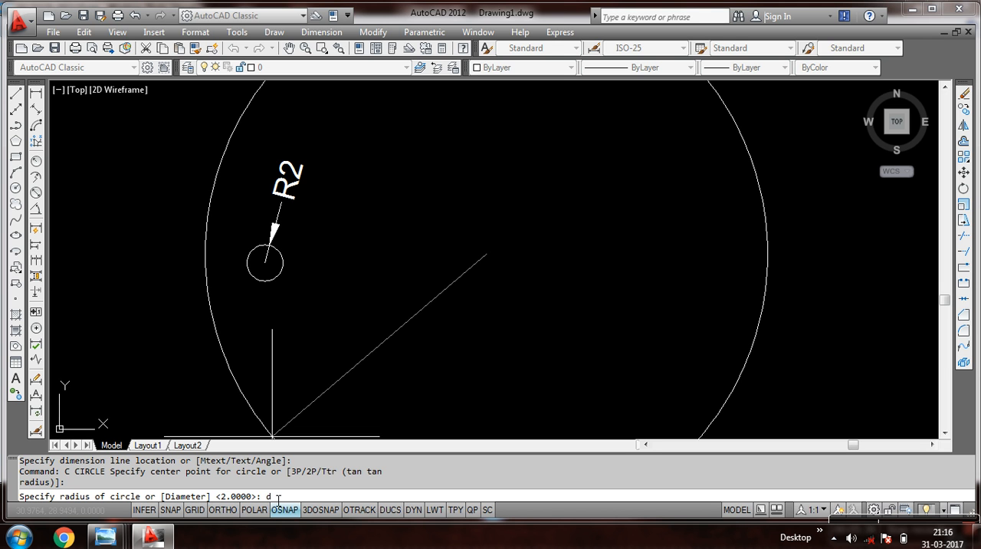
key(Return)
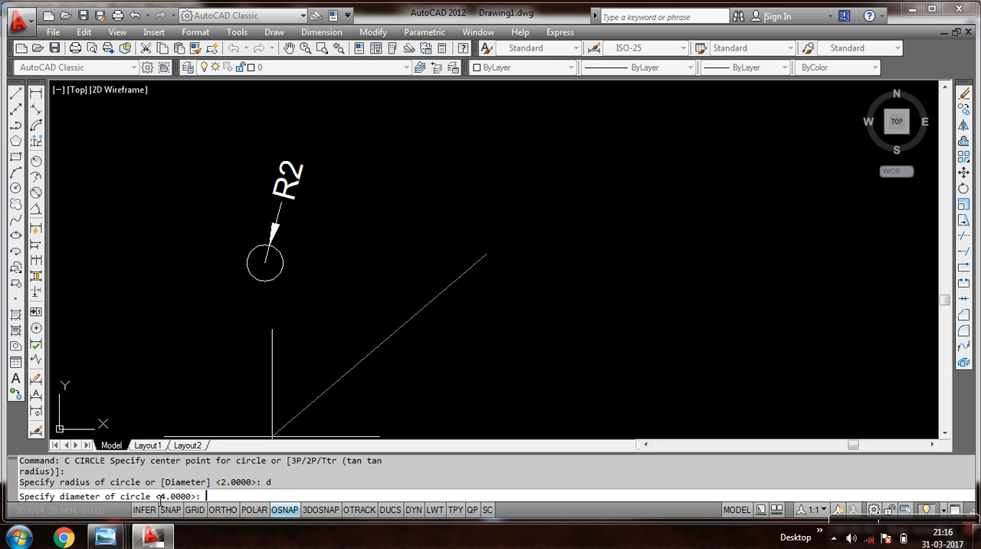
text(6)
key(Return)
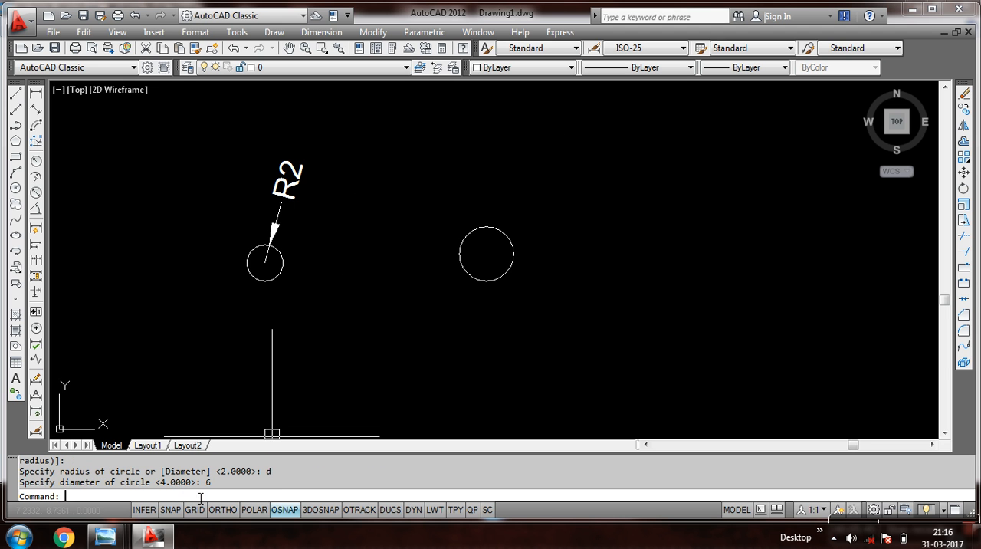
Add a diameter dimension to the second circle, placing its text outside above the circle.
click(328, 31)
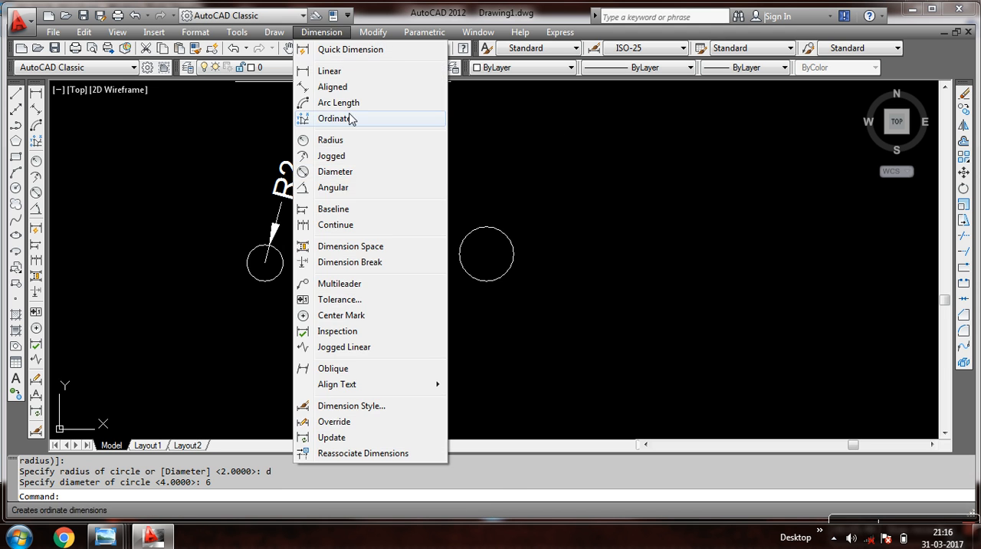
click(335, 171)
click(480, 226)
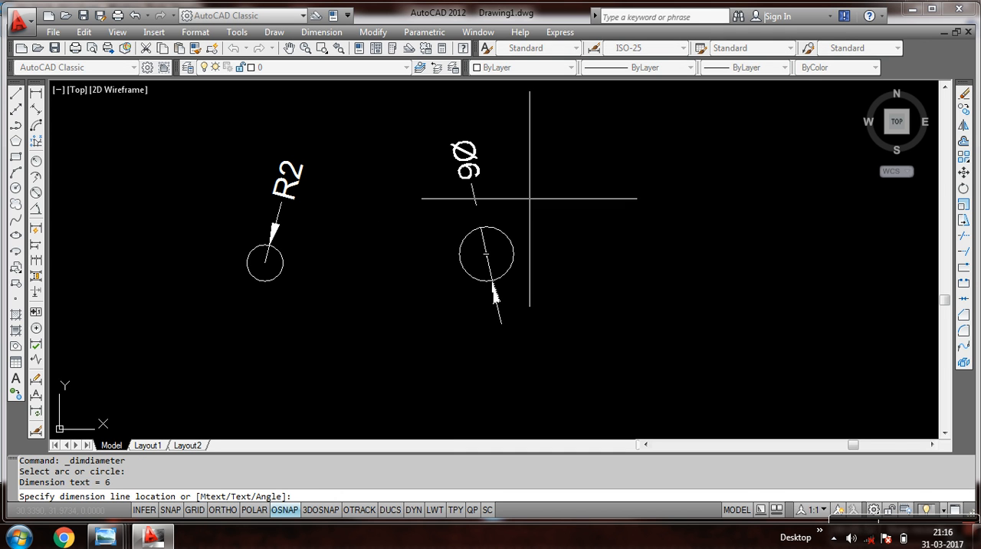
click(482, 202)
Erase the second circle together with its diameter dimension, keeping the circle with the radius dimension.
scroll(495, 186, up, 3)
scroll(486, 187, down, 2)
click(485, 186)
click(401, 291)
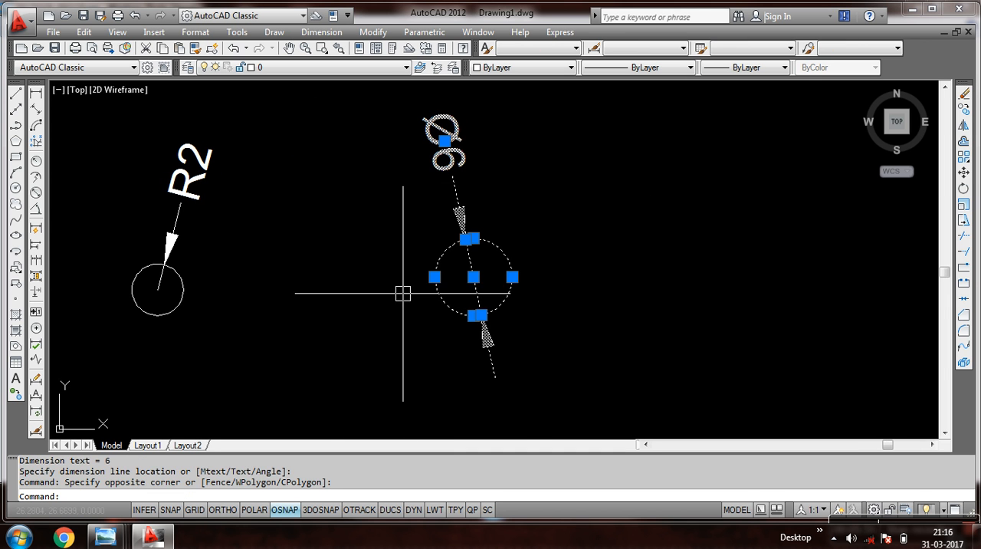
click(964, 93)
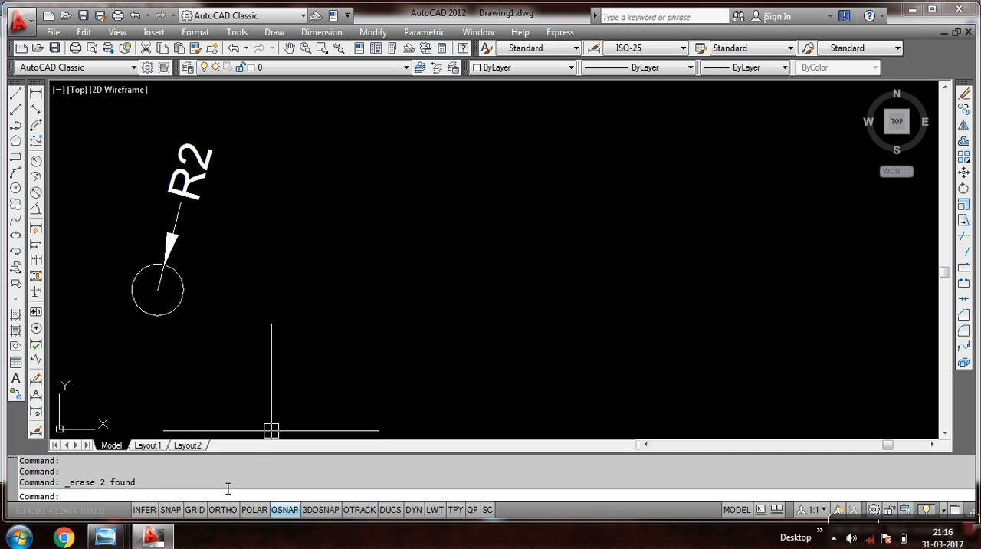
click(277, 34)
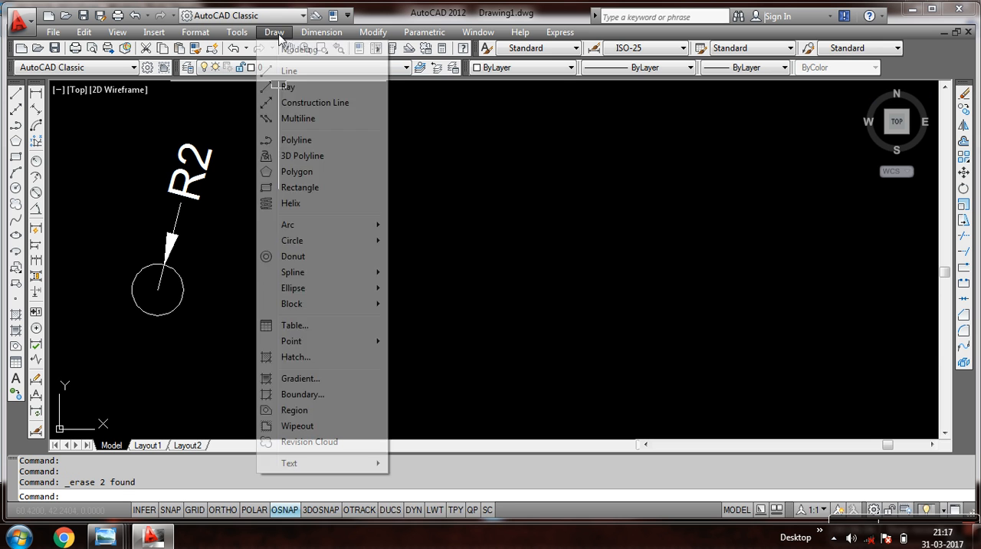
mouse_move(291, 242)
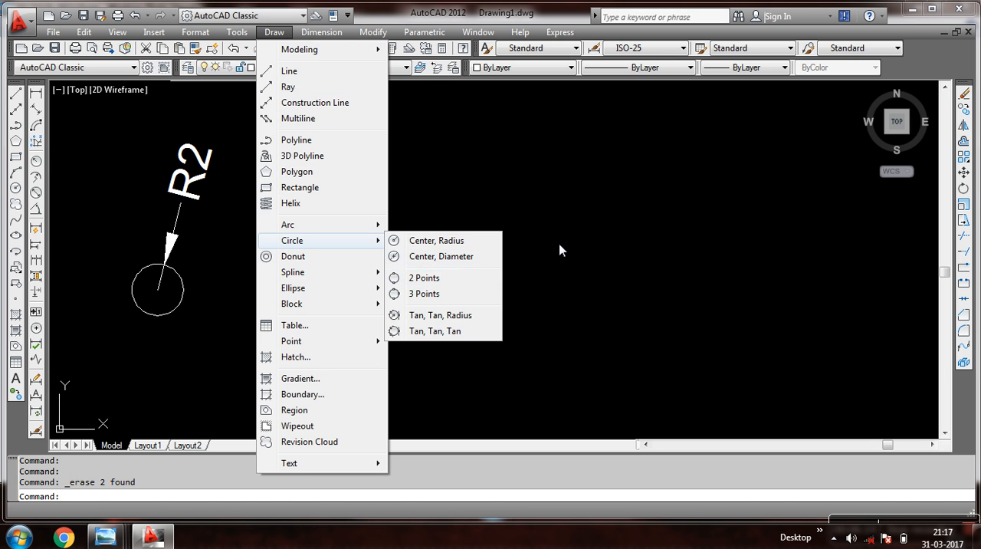
click(585, 235)
click(549, 265)
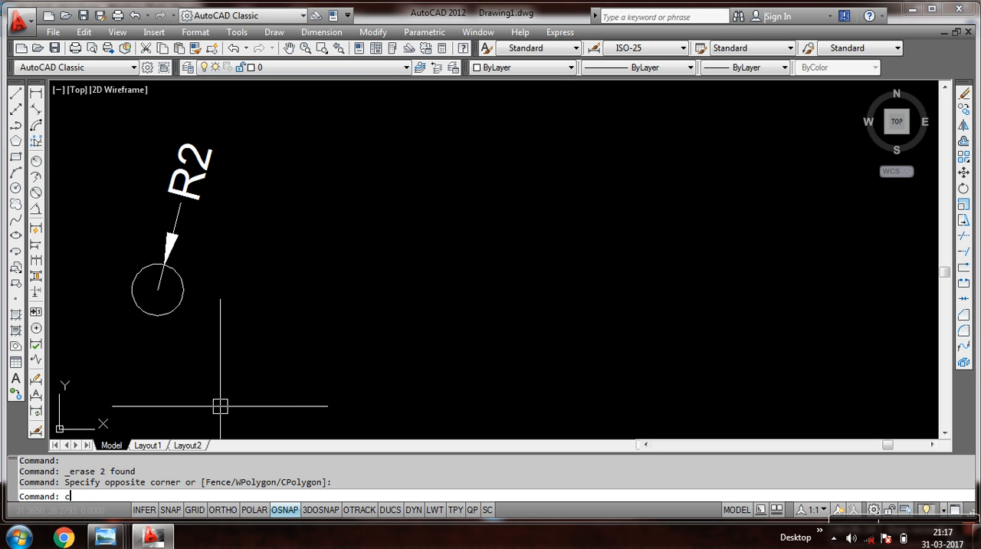
Start a circle defined by two diameter end points using the C command's 2P option.
text(c)
key(Return)
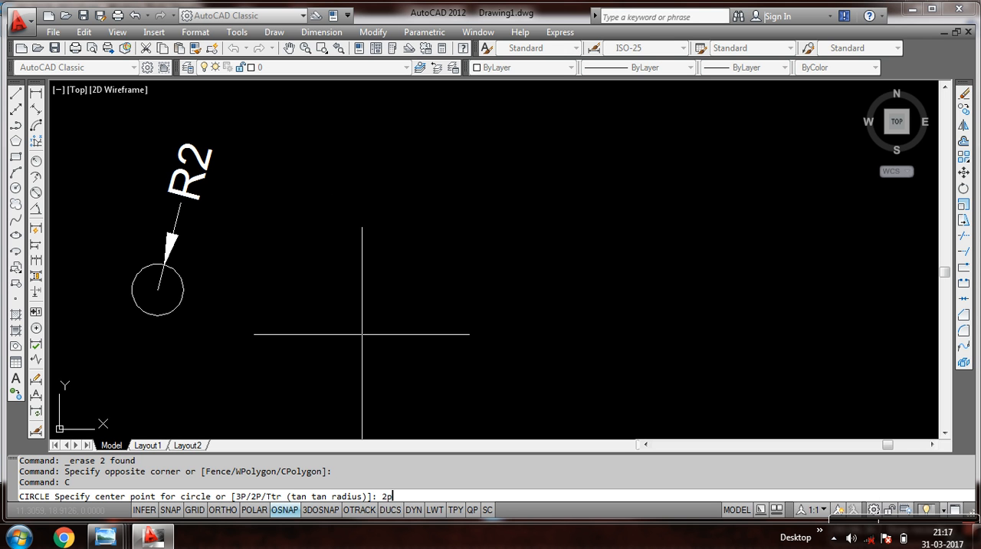
key(Return)
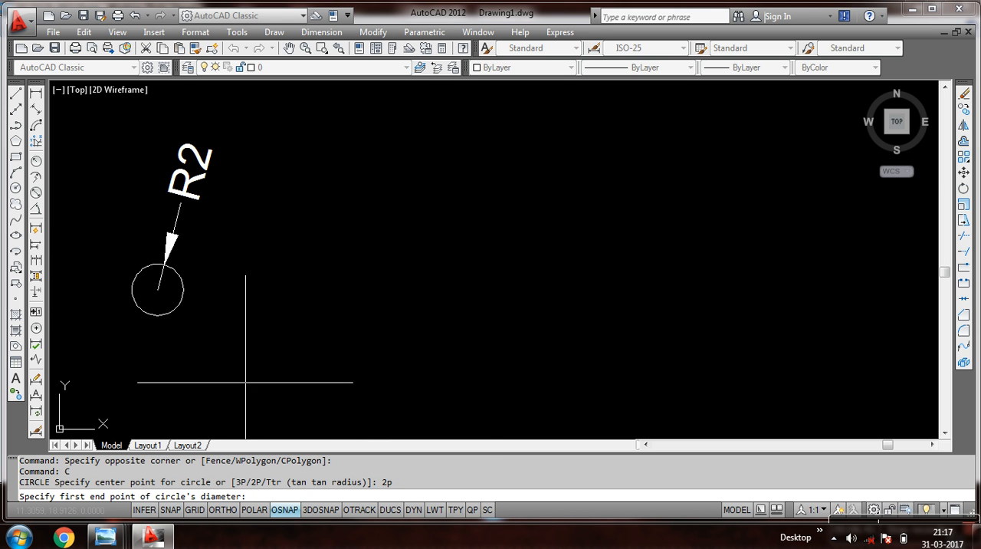
Examine the 2 POINTS (2P) sketch in 20170329_093119.jpg in Windows Photo Viewer, then return to the AutoCAD drawing.
mouse_move(107, 537)
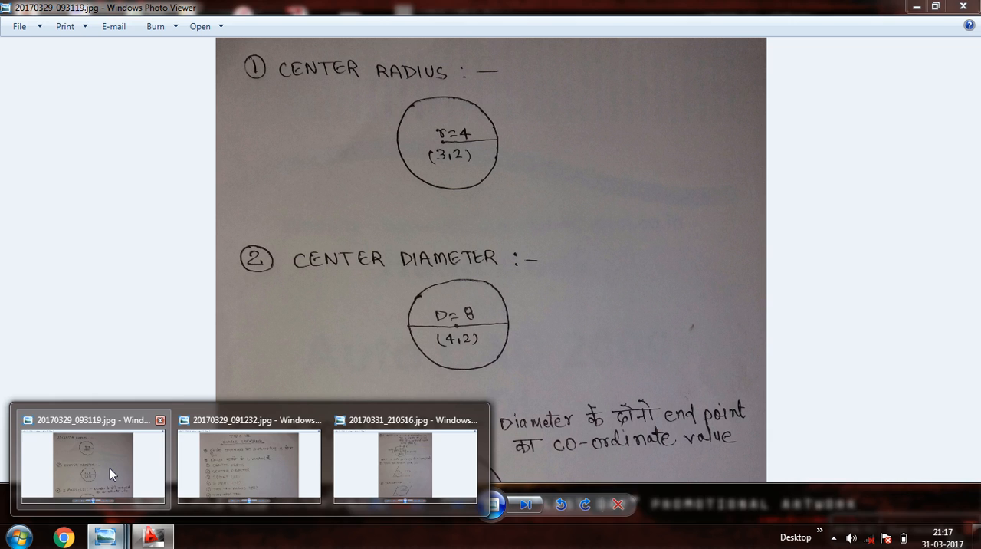
click(109, 468)
scroll(329, 354, down, 1)
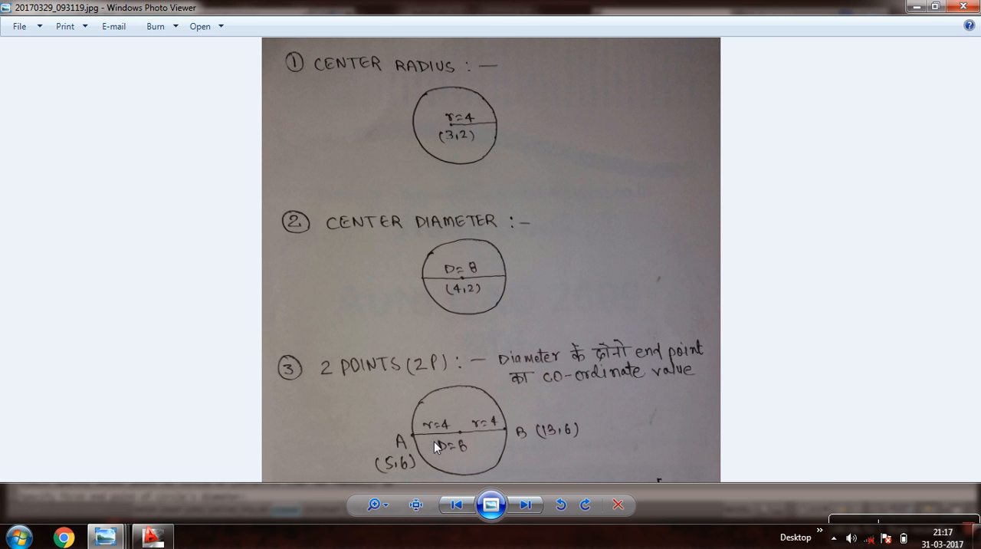
scroll(442, 418, up, 3)
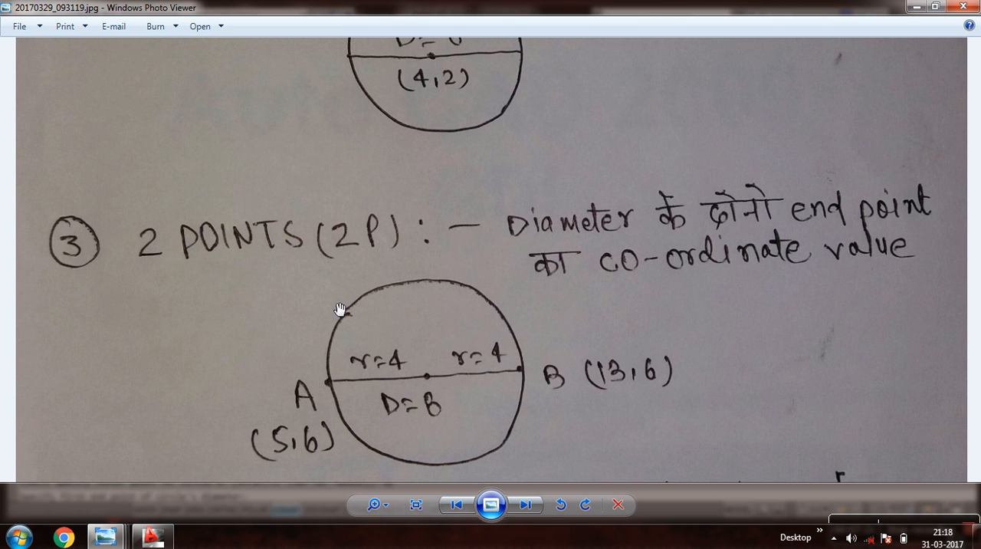
scroll(374, 321, down, 1)
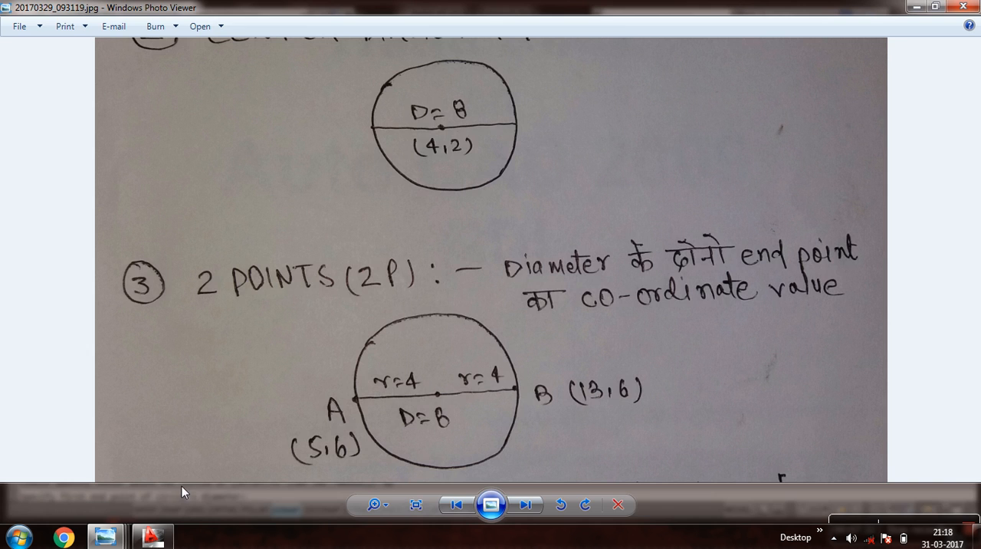
click(153, 536)
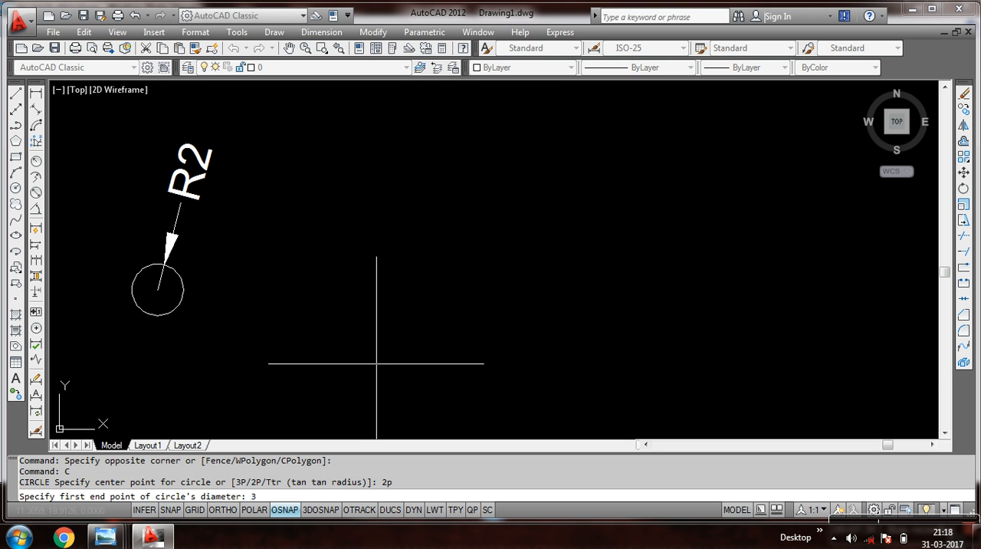
Complete the two-point circle with diameter end points 3,2 and 11,2, rechecking the 2P sketch in Windows Photo Viewer between the two points.
key(Return)
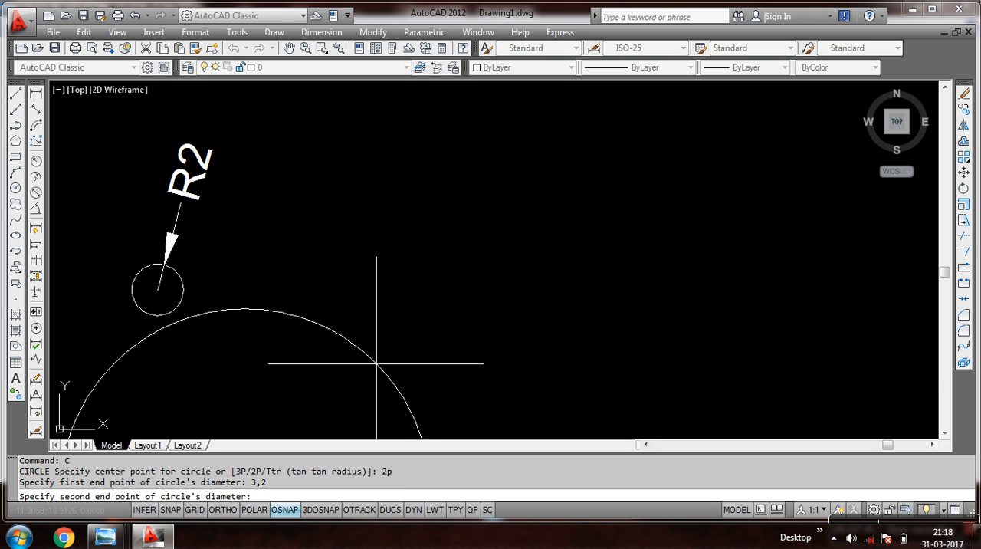
mouse_move(108, 536)
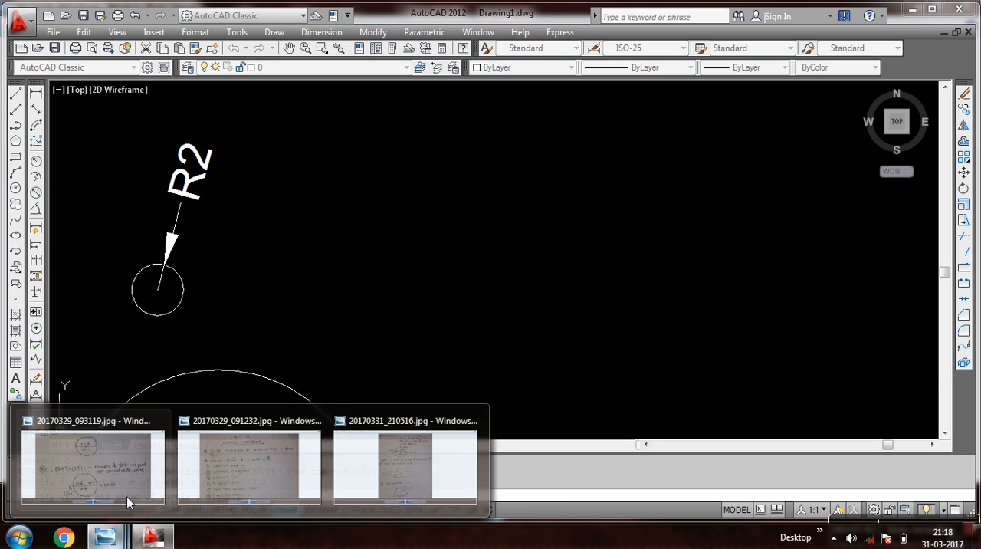
click(129, 464)
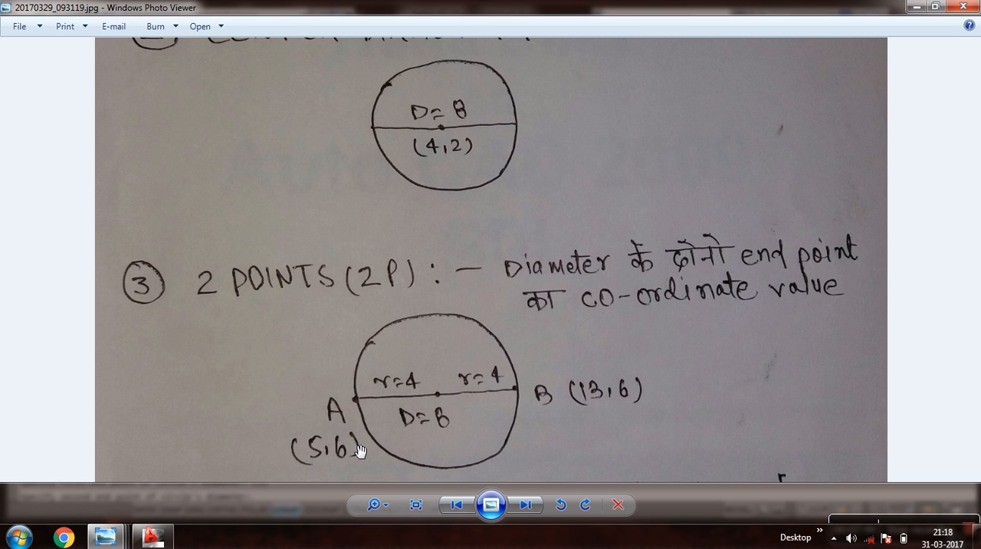
click(108, 539)
click(404, 378)
click(105, 537)
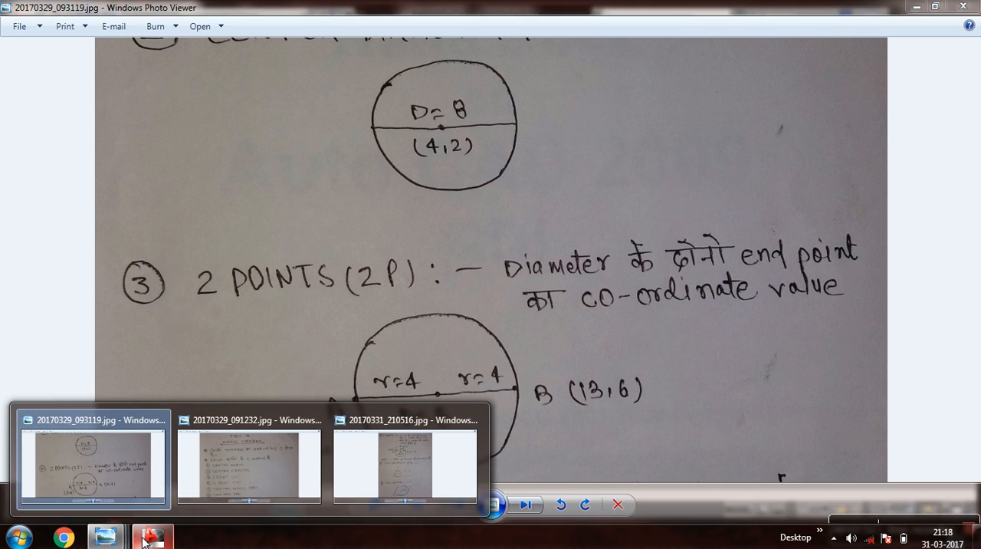
click(152, 536)
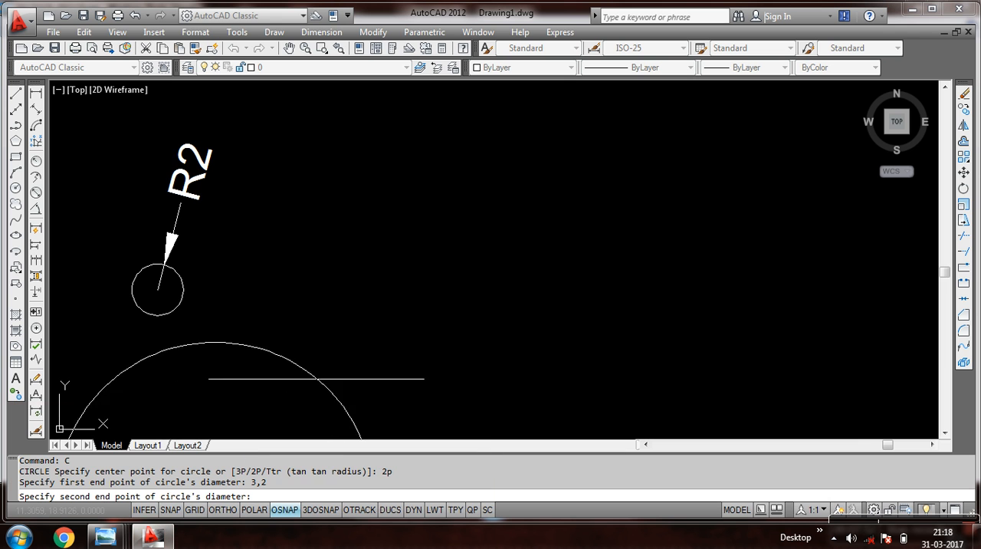
scroll(295, 308, down, 5)
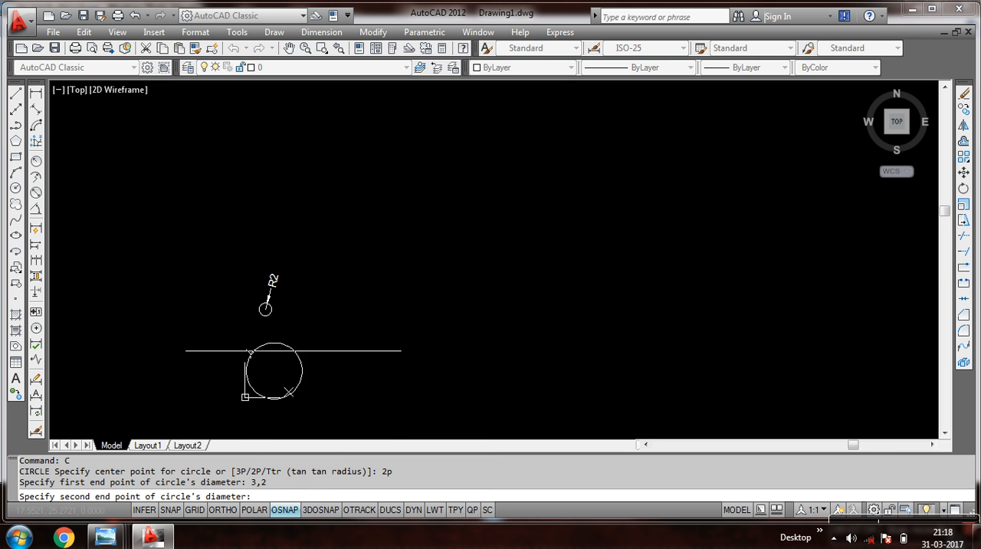
scroll(293, 351, up, 4)
scroll(322, 326, down, 1)
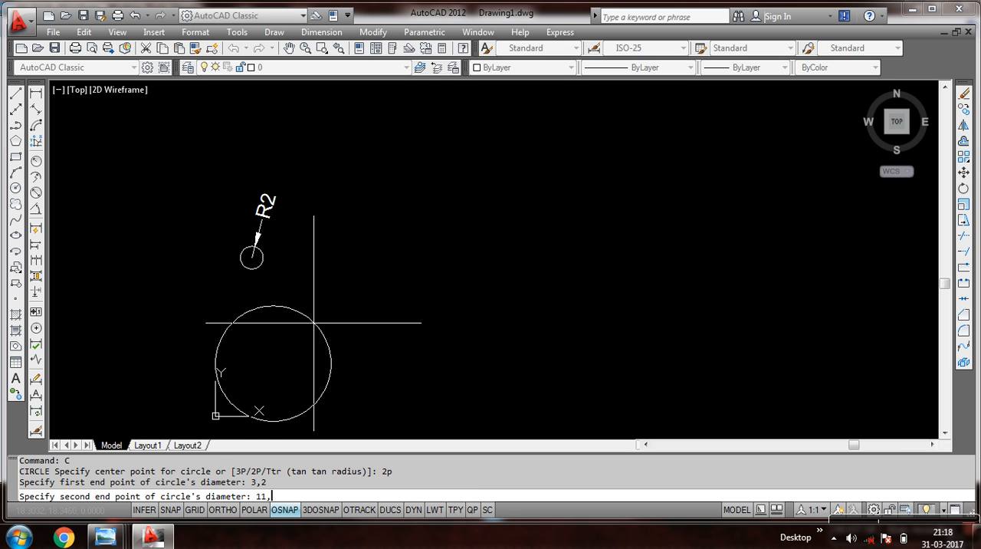
key(Return)
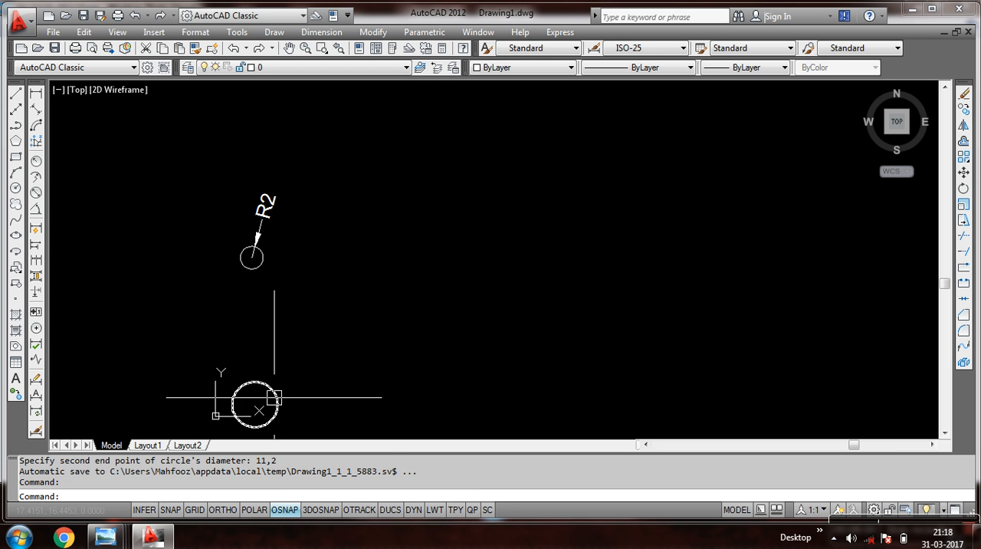
Add a diameter dimension to the two-point circle, placing its text outside at the circle's upper right.
scroll(255, 412, up, 2)
scroll(255, 411, up, 3)
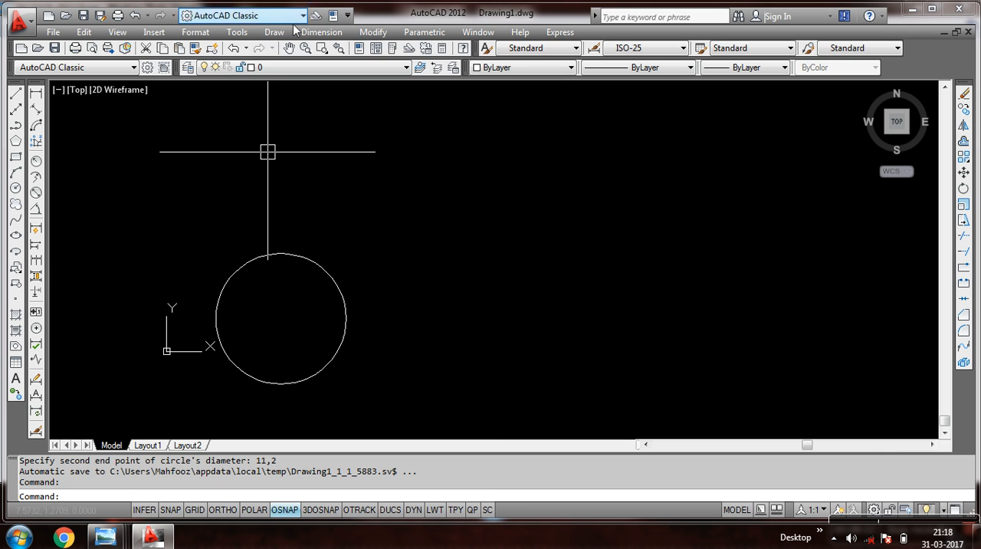
click(314, 33)
click(329, 169)
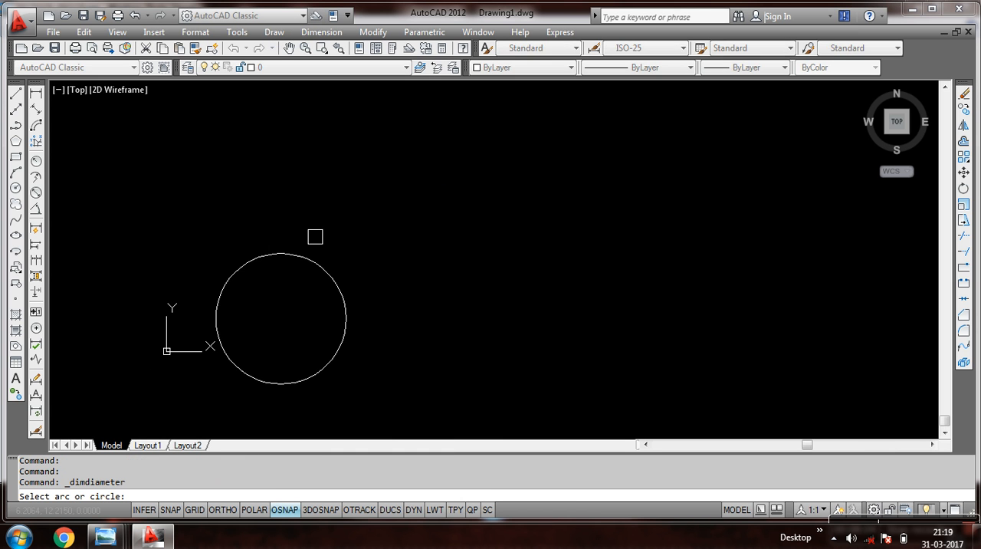
click(306, 260)
click(368, 241)
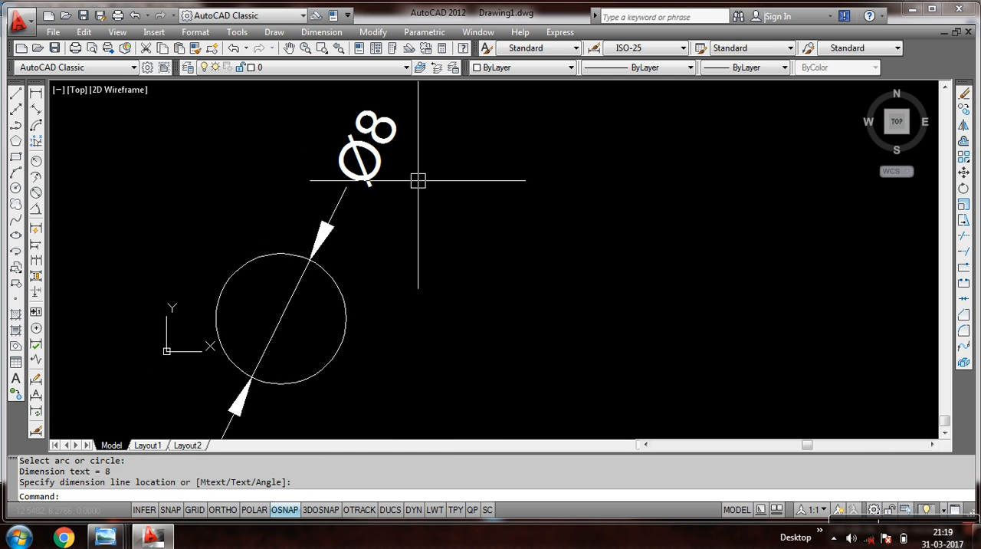
Review the 2 POINTS (2P) sketch with points A and B in 20170329_093119.jpg in Windows Photo Viewer, and return to the AutoCAD drawing.
mouse_move(105, 536)
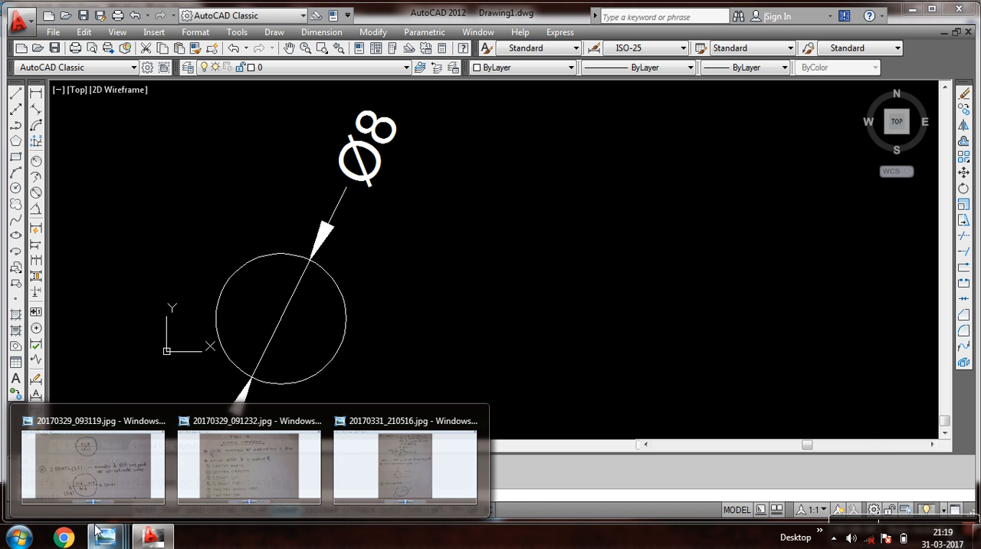
click(120, 481)
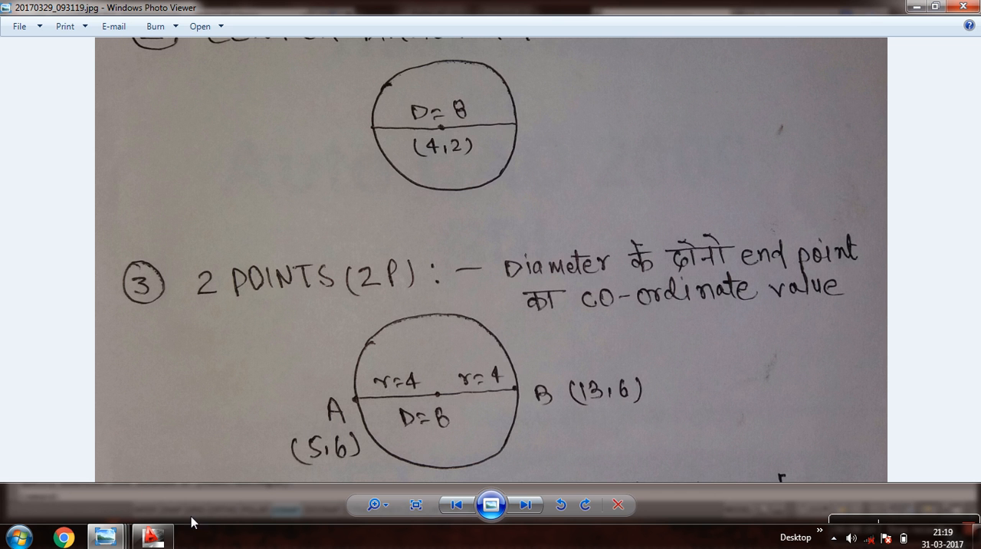
click(152, 537)
Erase the two-point circle together with its diameter dimension.
scroll(437, 324, down, 4)
middle_drag(416, 291, 373, 298)
click(405, 218)
click(283, 376)
text(e)
key(Return)
Draw a circle with the 2P option using diameter end points 5,6 and 13,6.
text(c)
key(Return)
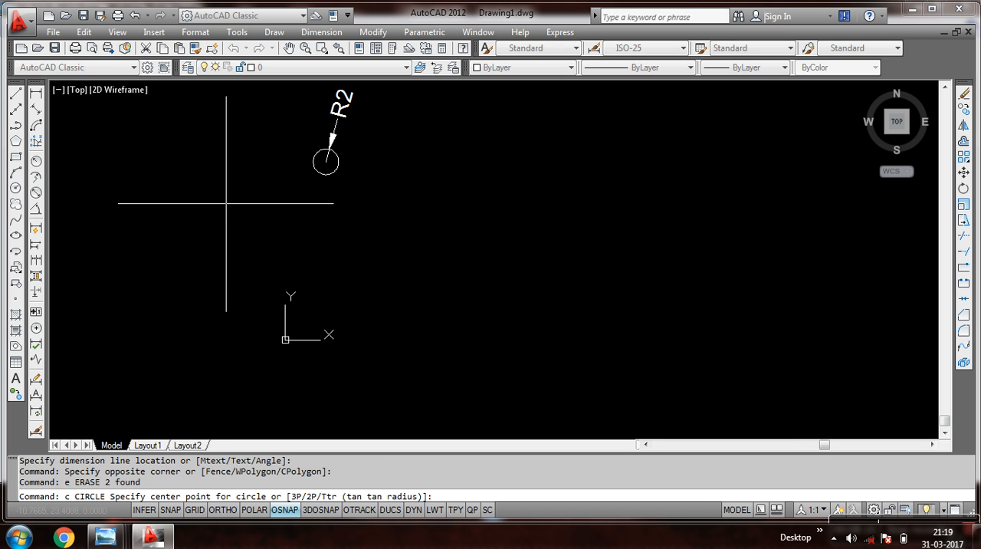
text(2p)
key(Return)
text(5,6)
key(Return)
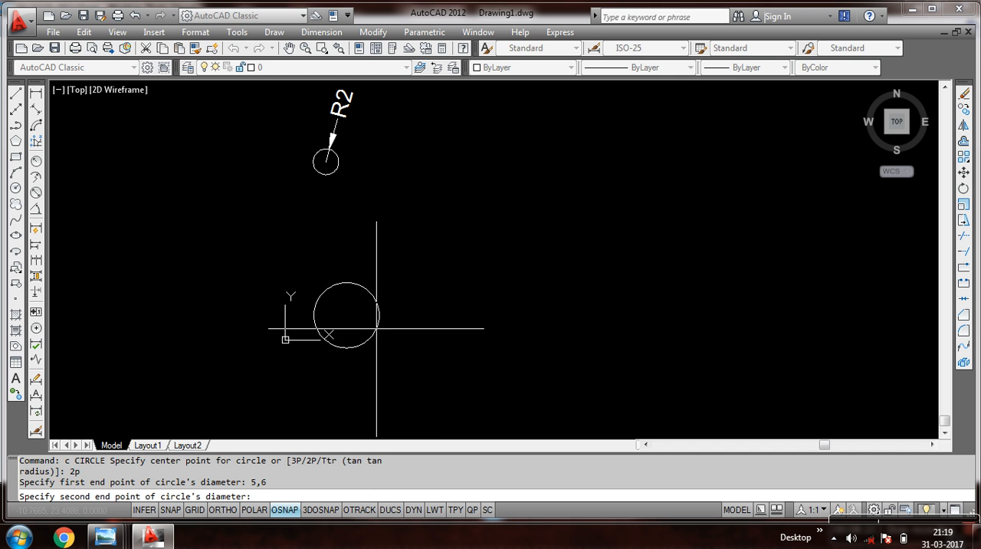
text(13,6)
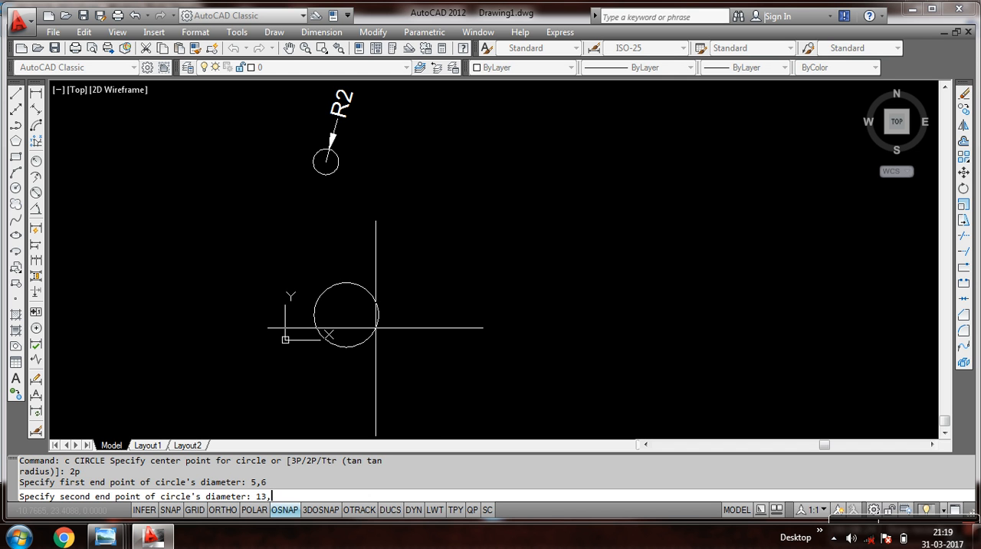
key(Return)
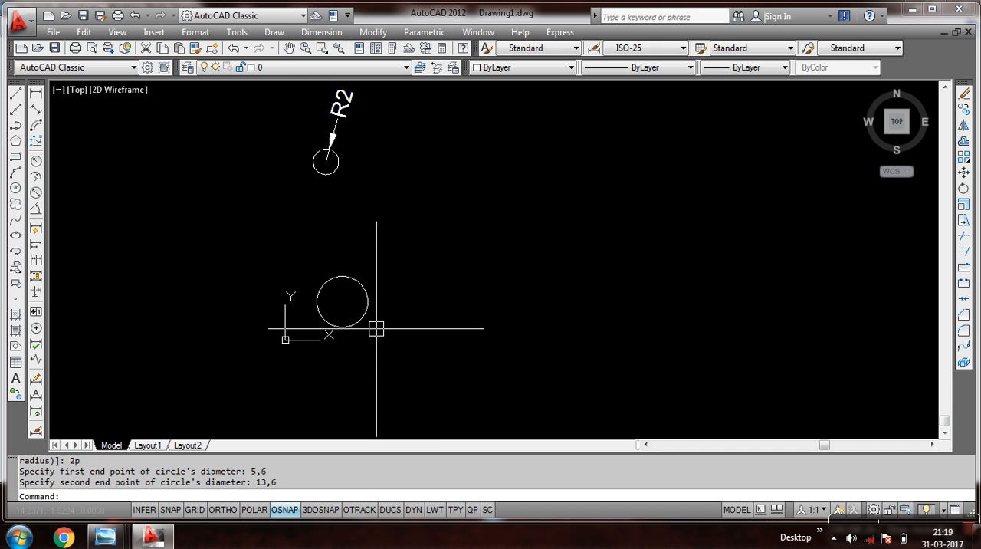
Add a diameter dimension to the new two-point circle, placing its text outside at the circle's upper right.
scroll(374, 318, up, 5)
click(320, 32)
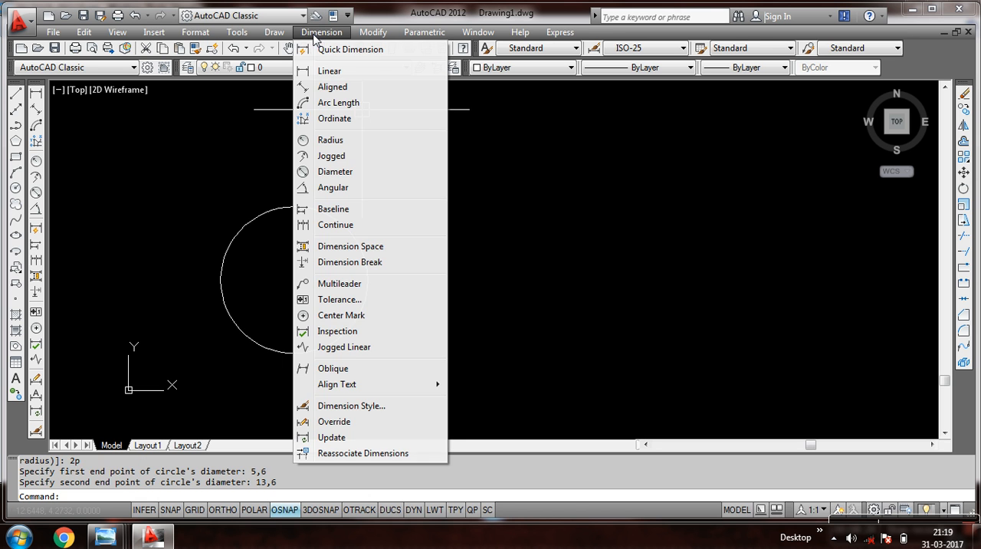
click(320, 173)
click(324, 212)
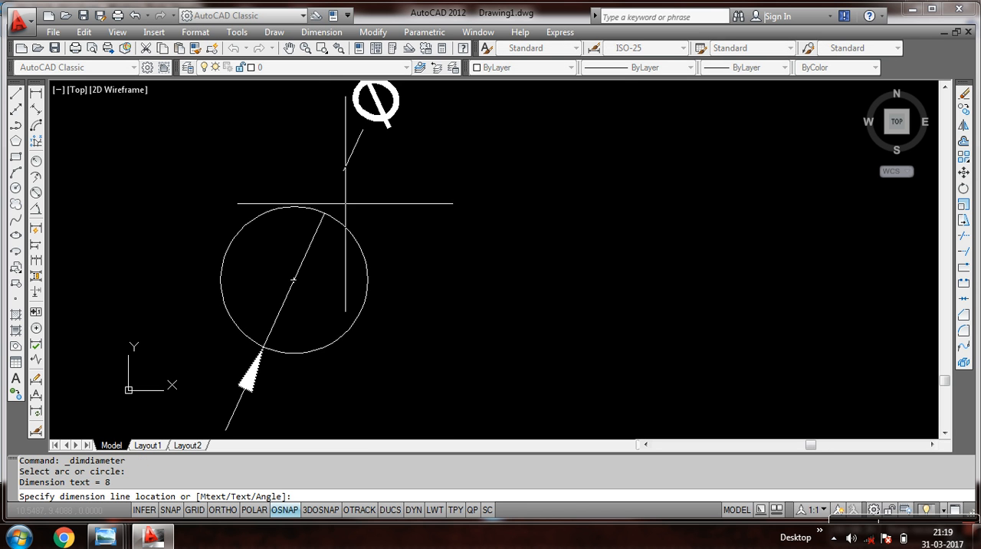
click(383, 204)
scroll(385, 196, down, 4)
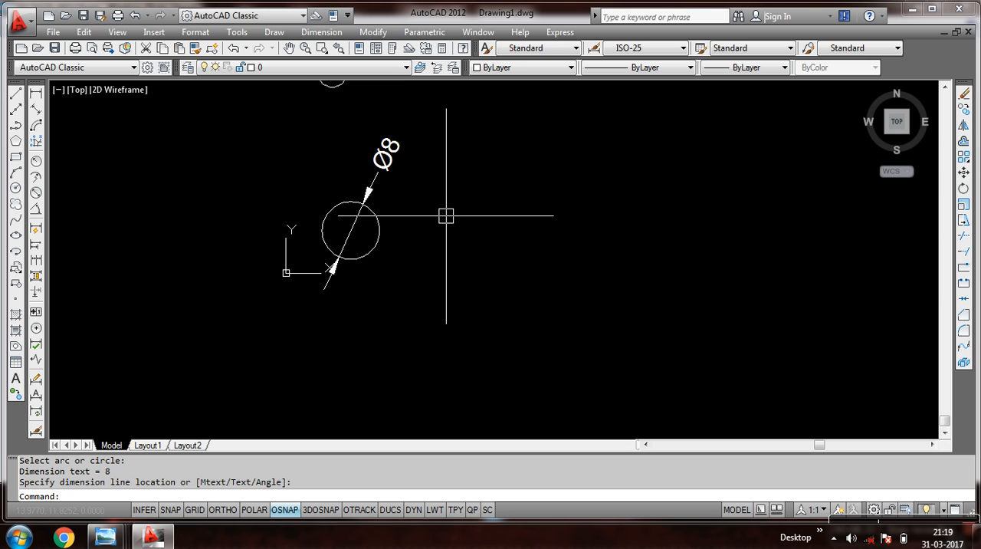
Erase the two-point circle, its diameter dimension and the small circle above it.
middle_drag(447, 215, 398, 275)
click(392, 139)
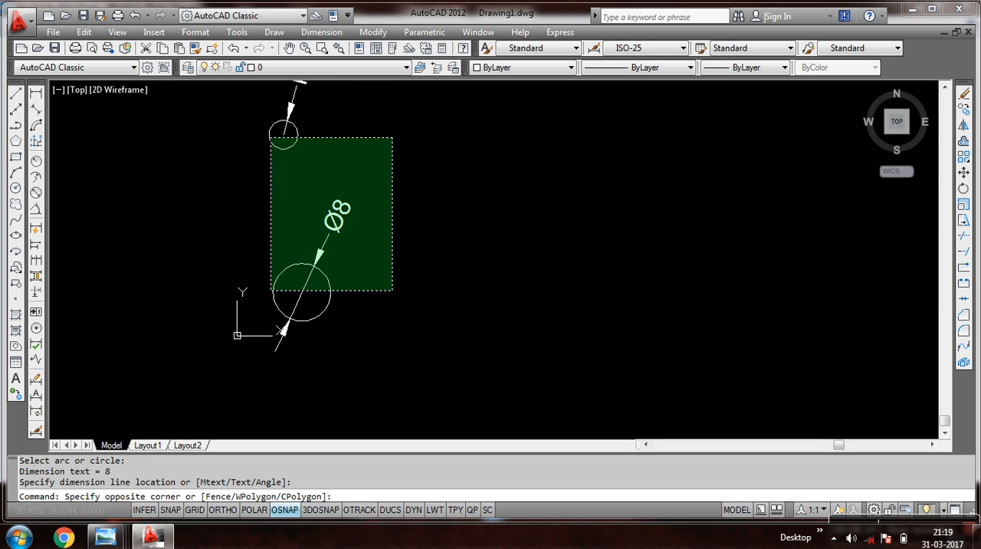
click(284, 258)
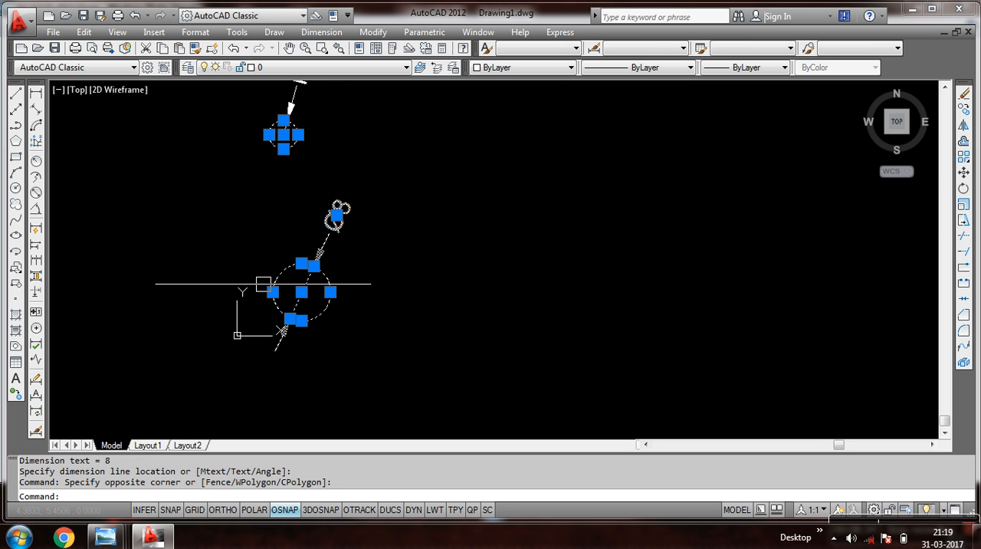
click(964, 93)
Zoom to all of the drawing and erase the leftover R2 radius dimension.
text(z)
key(Return)
text(a)
key(Return)
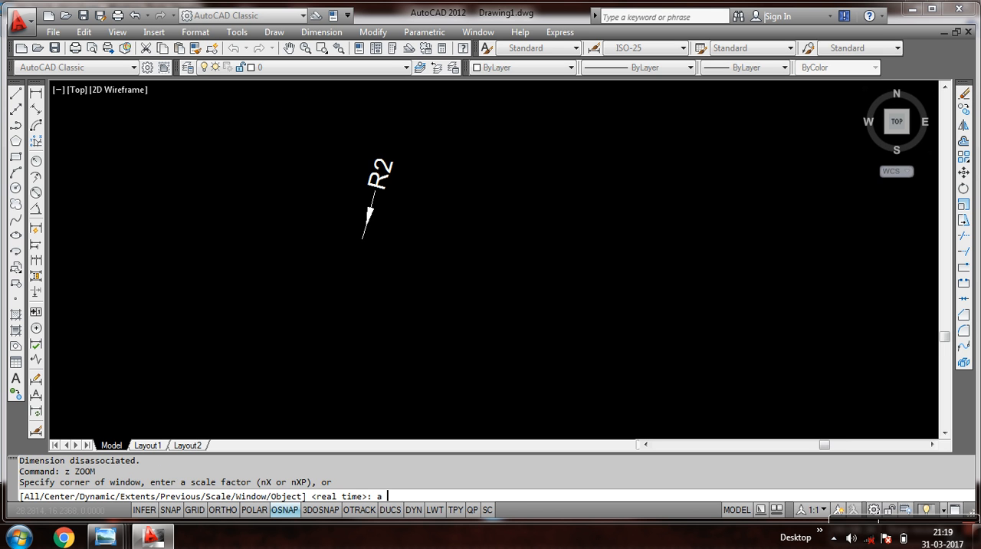
click(406, 136)
click(342, 265)
text(e)
key(Return)
click(273, 34)
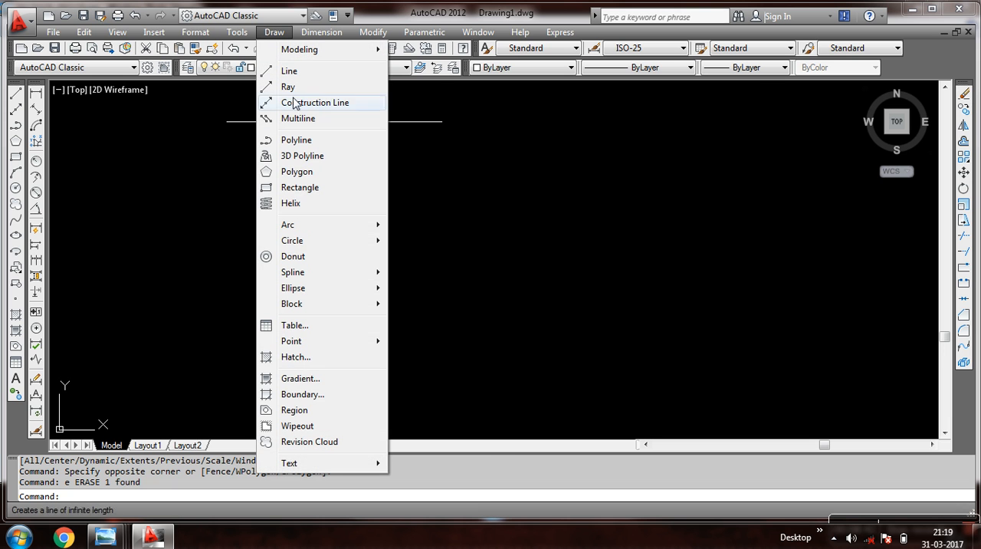
mouse_move(298, 244)
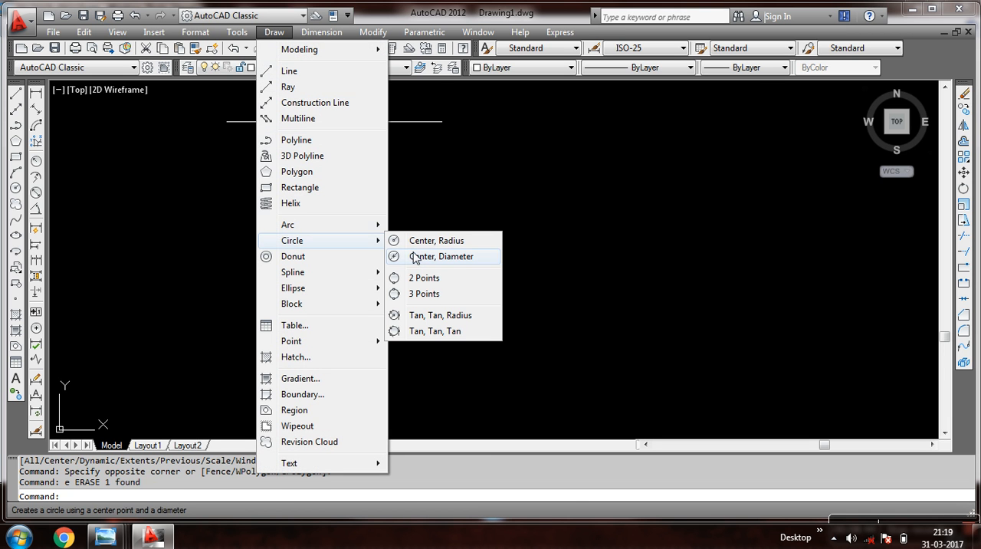
click(421, 278)
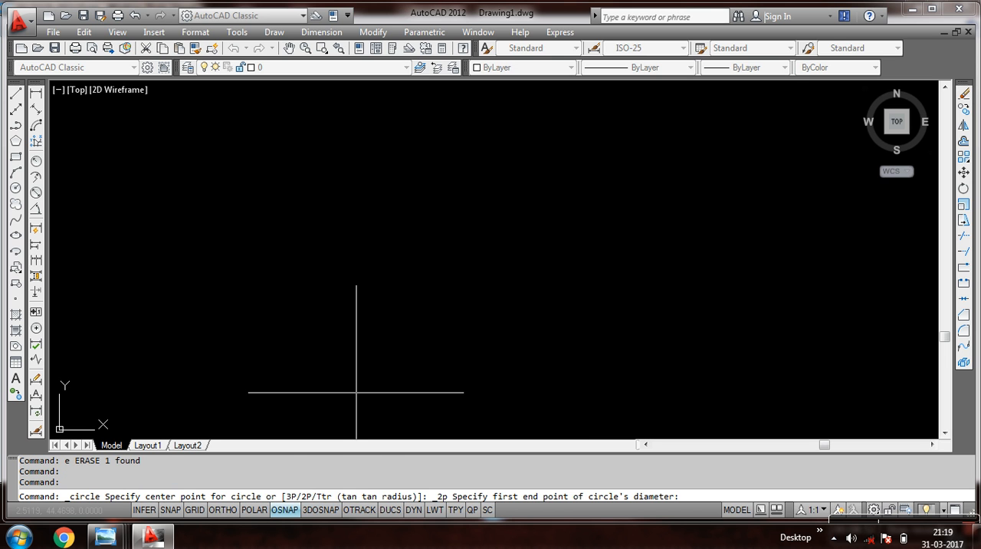
key(Escape)
Draw a freehand circle with the C command and erase it from the drawing.
text(c)
key(Return)
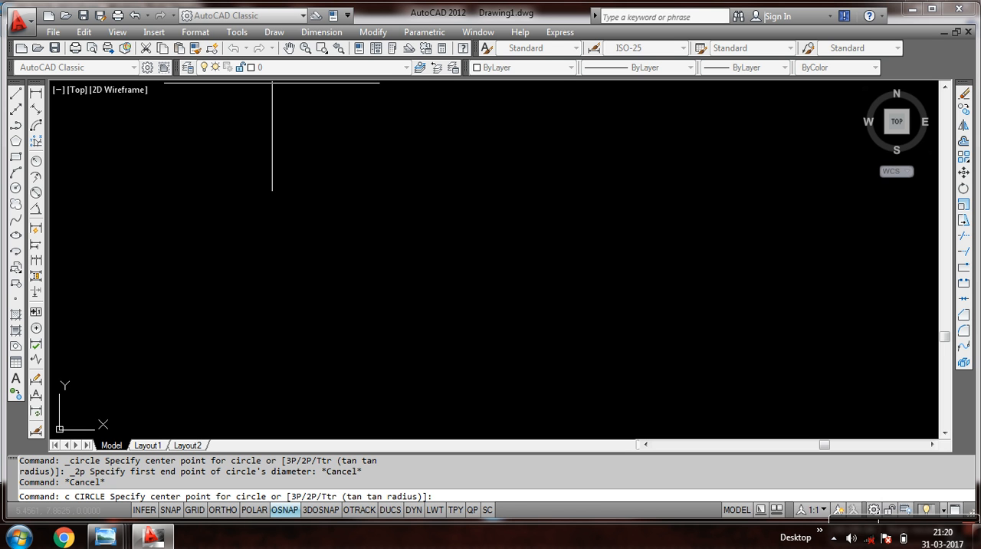
click(276, 33)
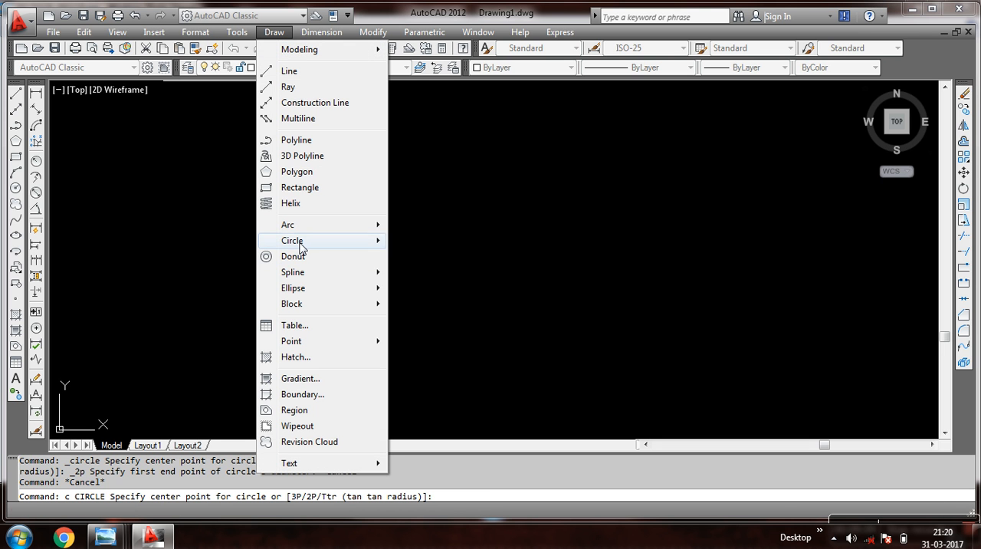
mouse_move(300, 245)
key(Escape)
key(Escape)
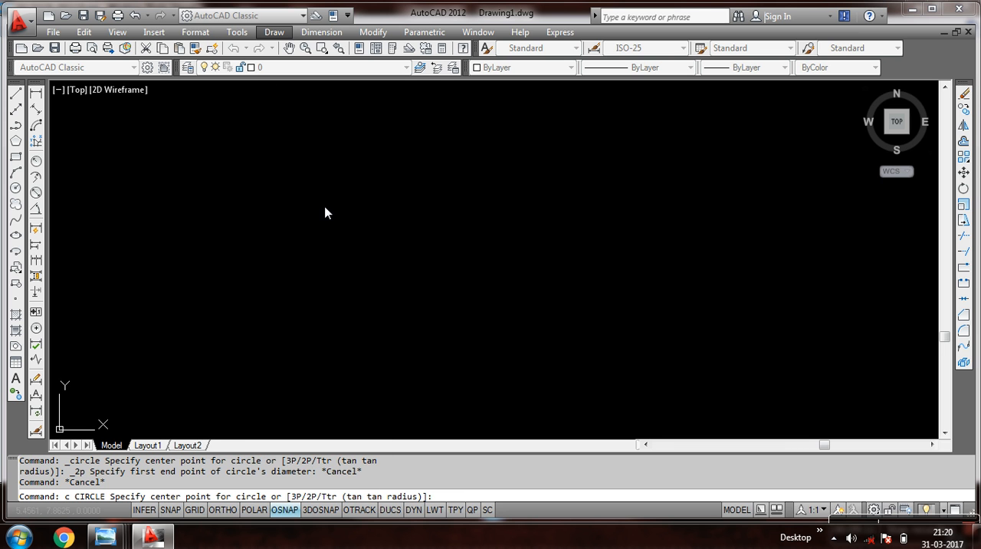
click(337, 222)
click(234, 230)
key(Escape)
key(Escape)
click(283, 212)
click(210, 272)
text(e)
key(Return)
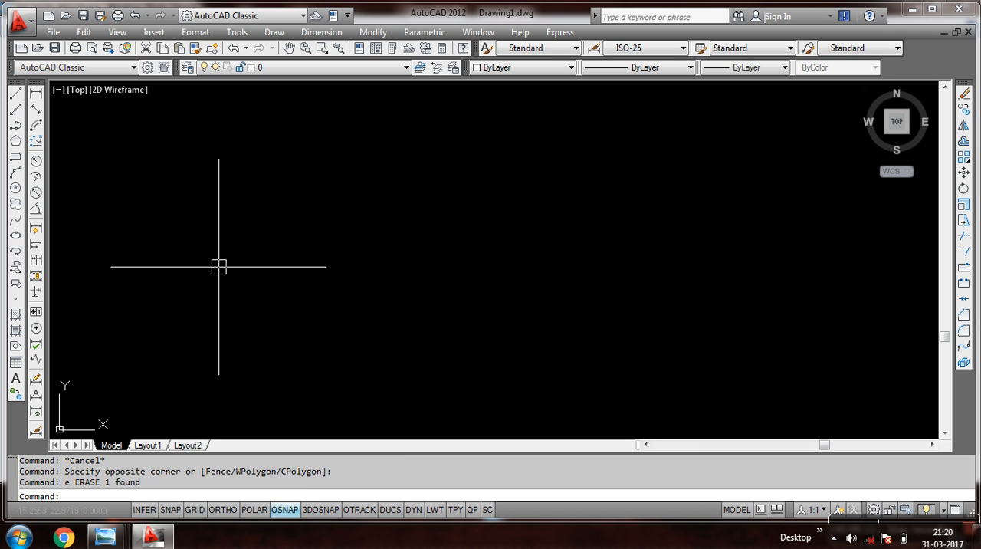
text(c)
key(Return)
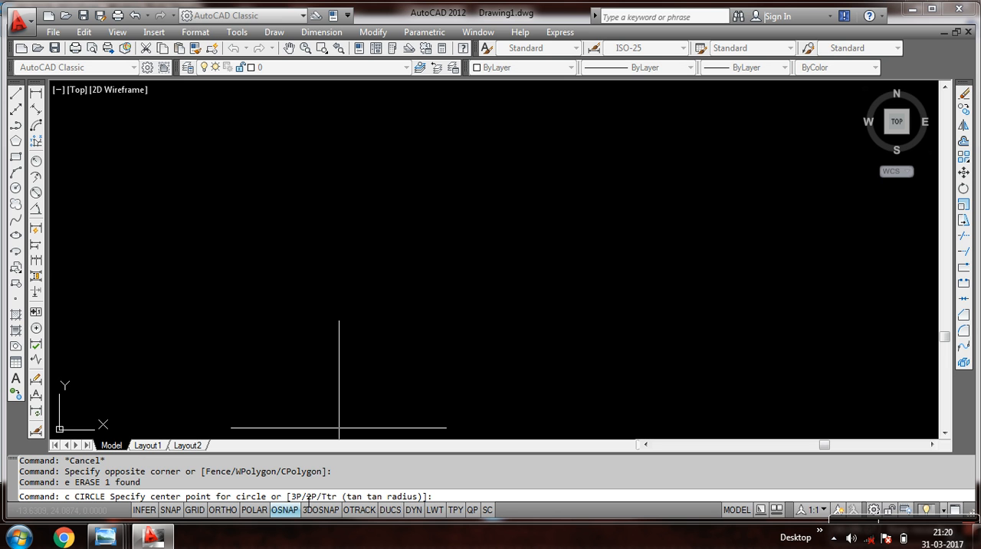
text(3p)
key(Return)
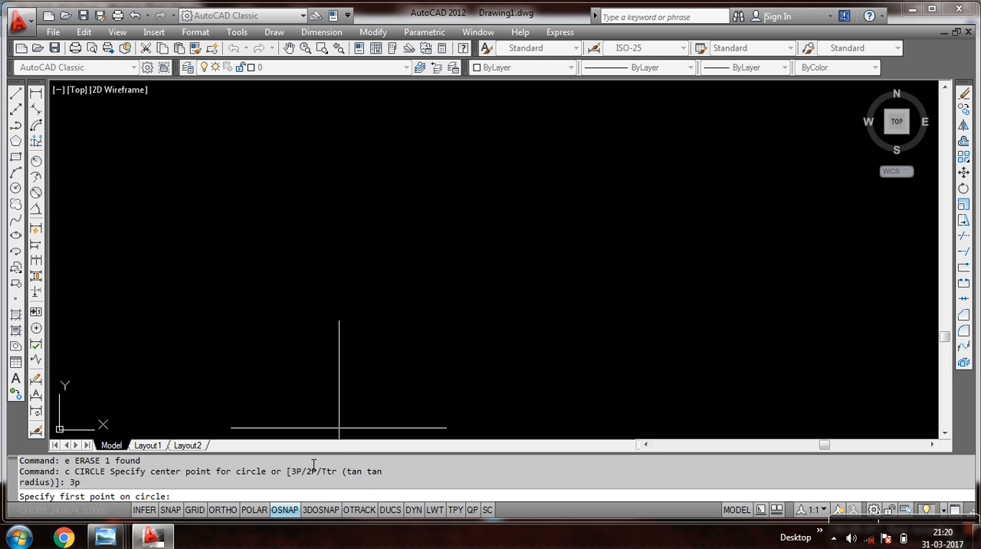
Examine the 3 POINTS sketch in 20170331_210516.jpg in Windows Photo Viewer, and return to AutoCAD to cancel the unfinished circle.
mouse_move(105, 536)
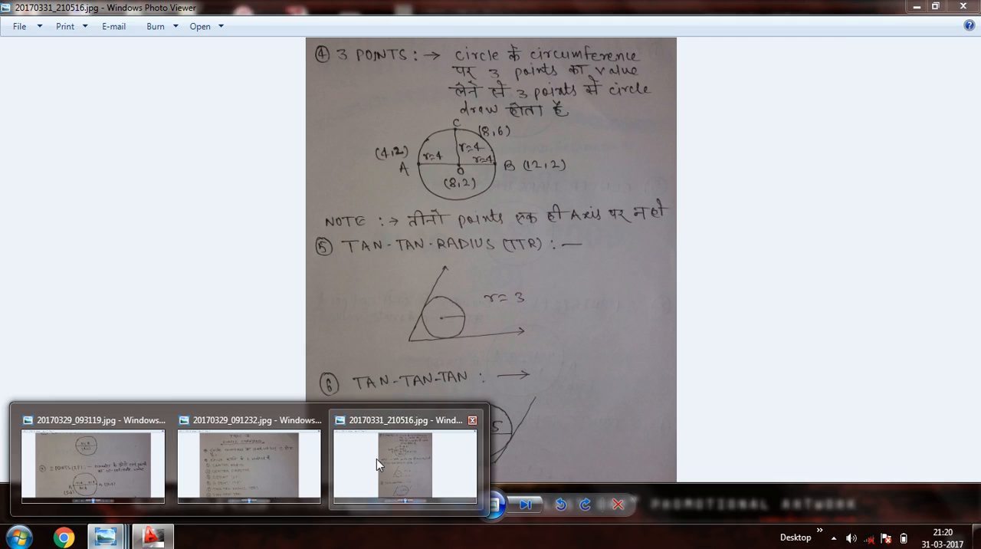
click(379, 460)
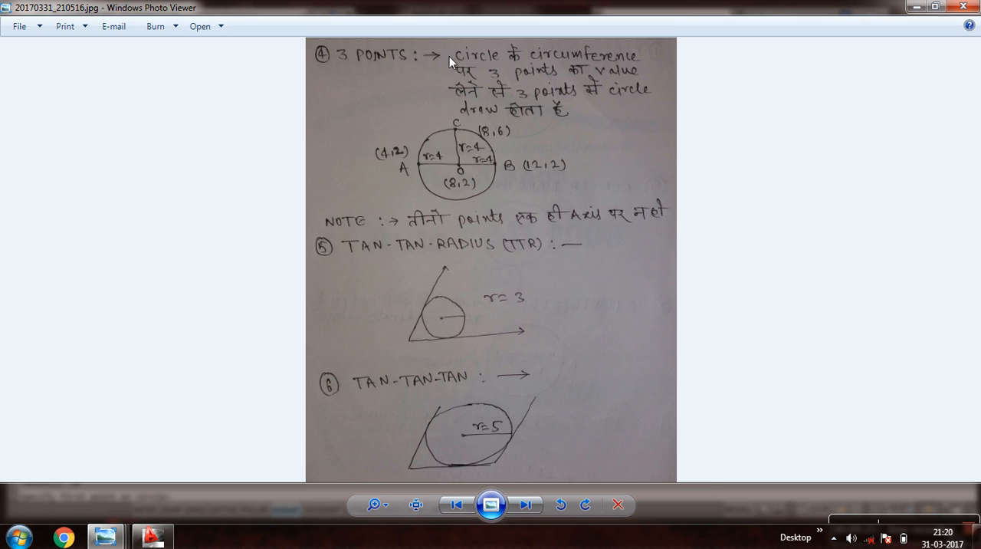
scroll(536, 75, up, 1)
scroll(537, 75, up, 1)
scroll(537, 75, down, 1)
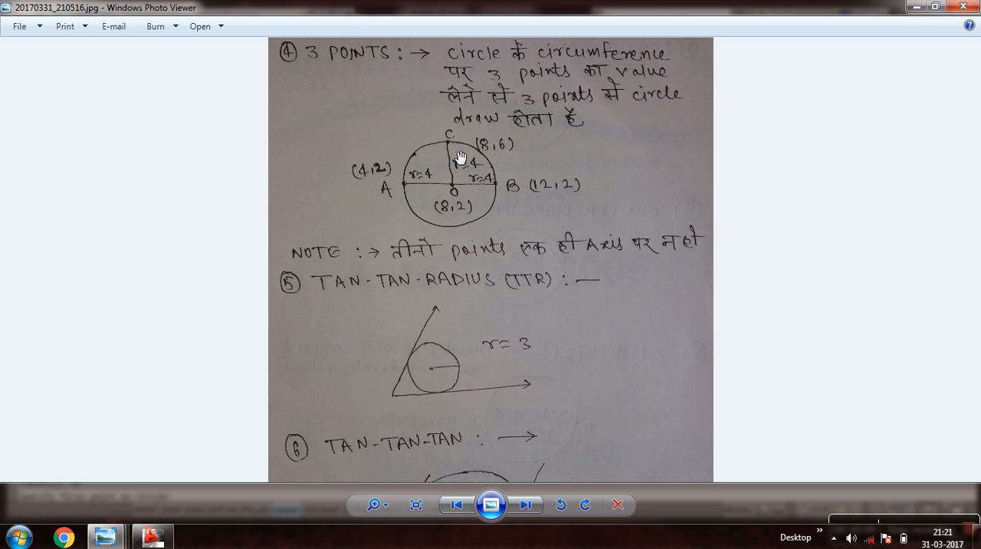
scroll(422, 196, up, 2)
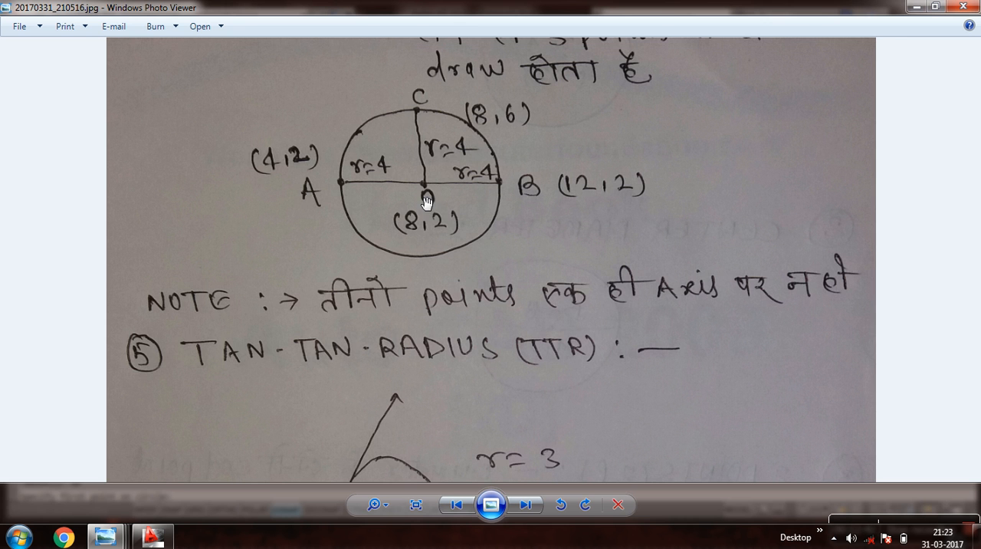
scroll(434, 202, down, 3)
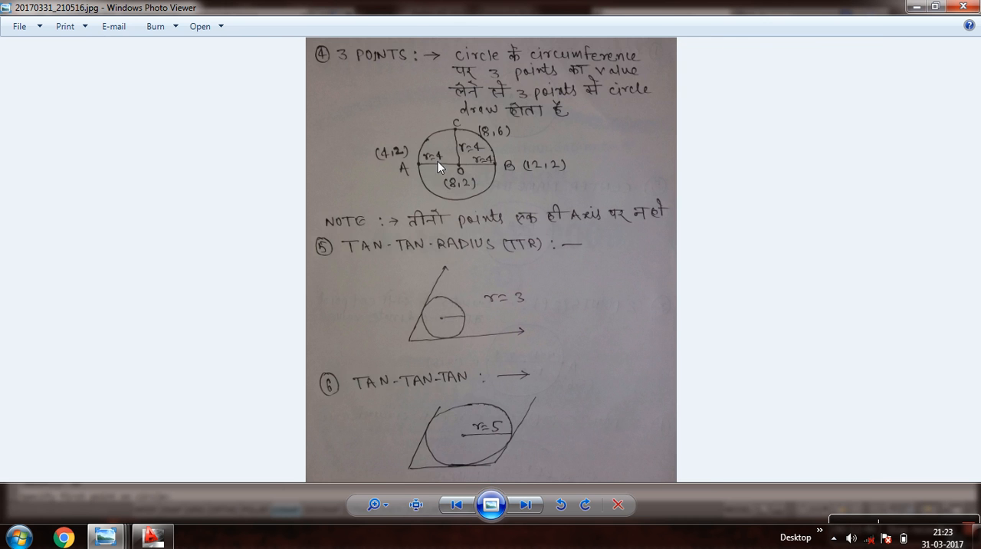
scroll(450, 171, up, 2)
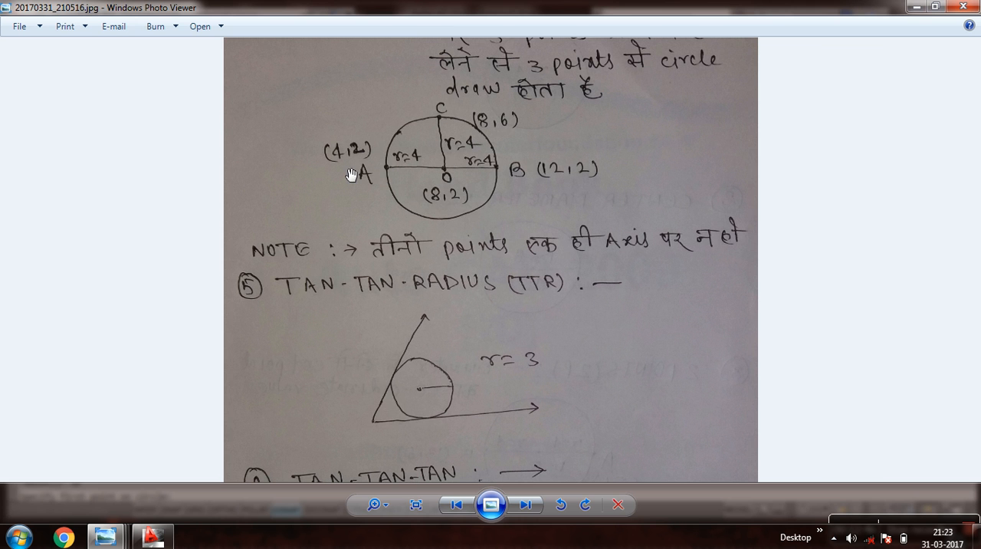
click(153, 537)
click(306, 294)
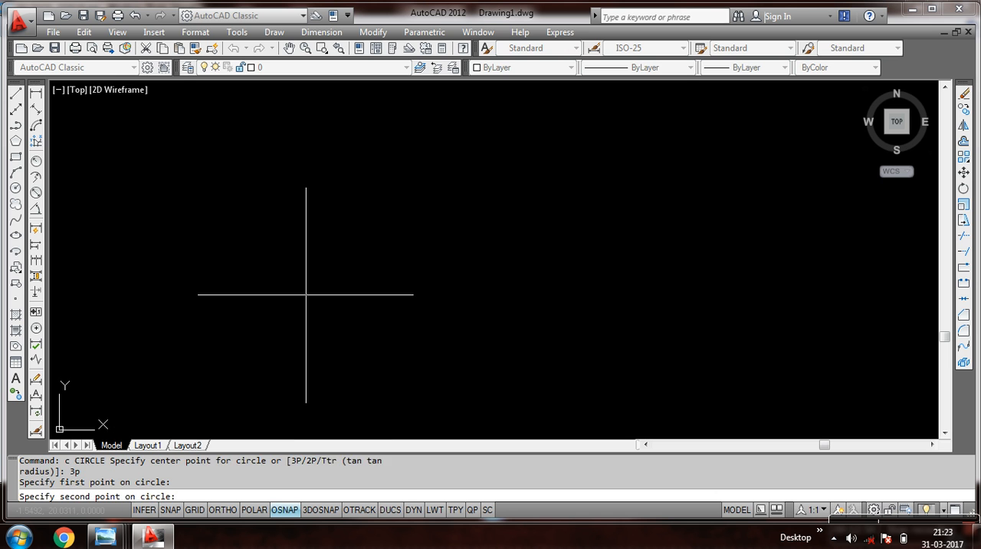
key(Escape)
Draw a circle with the 3P option through the points 4,2, 12,2 and 8,6.
text(c)
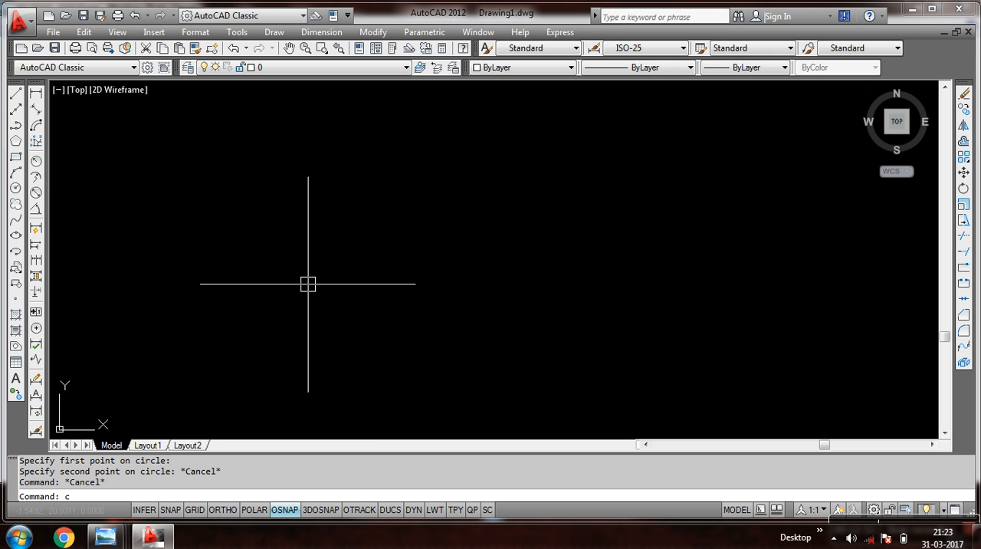
key(Return)
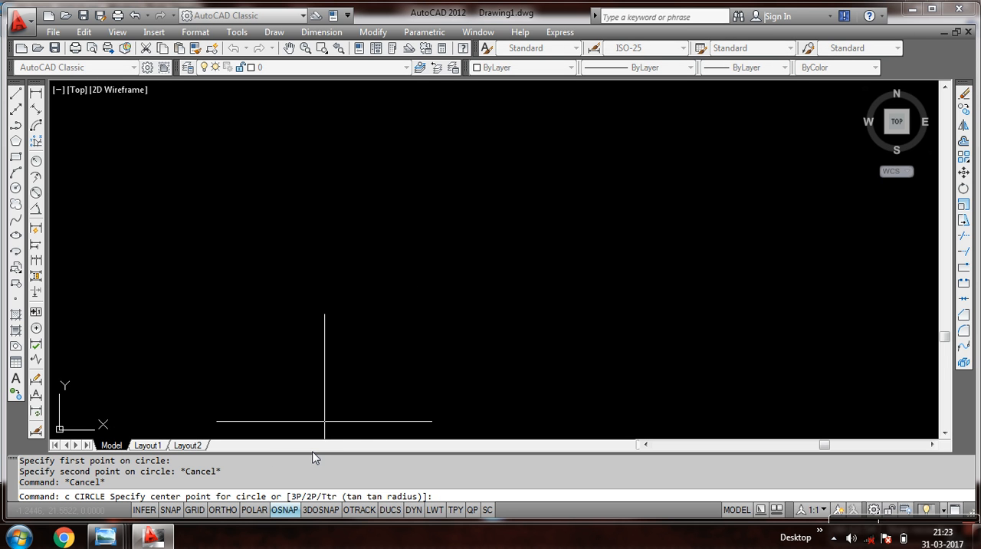
text(3p)
key(Return)
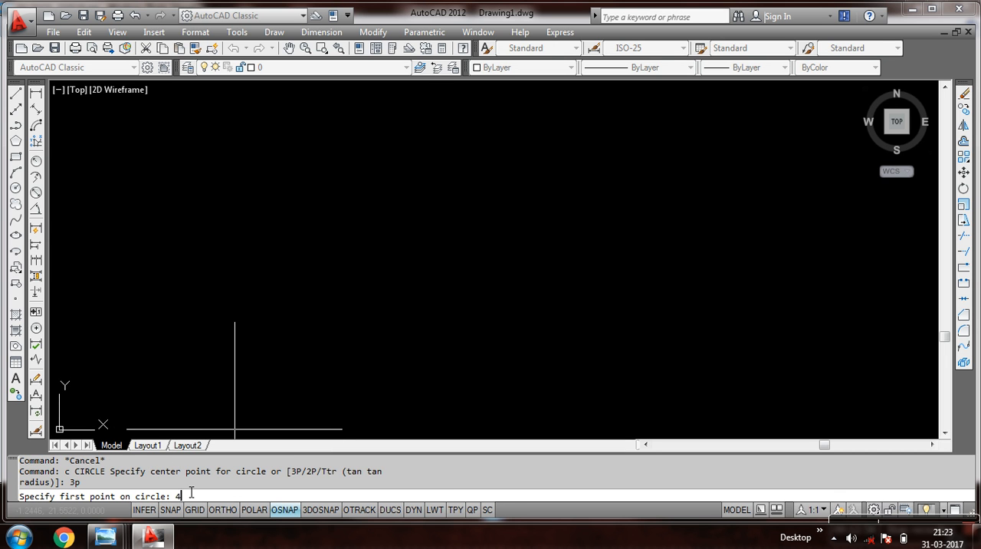
key(Return)
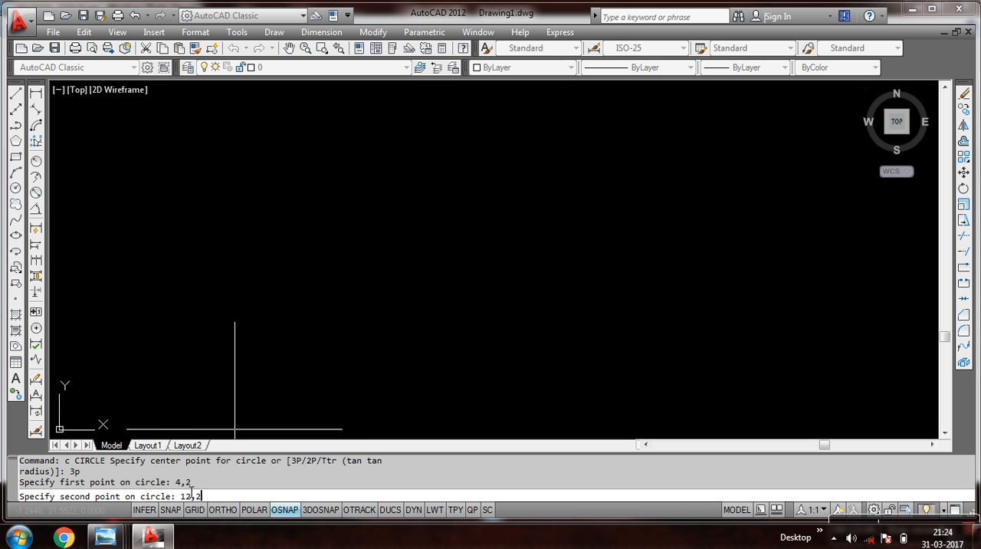
text(12,2)
key(Return)
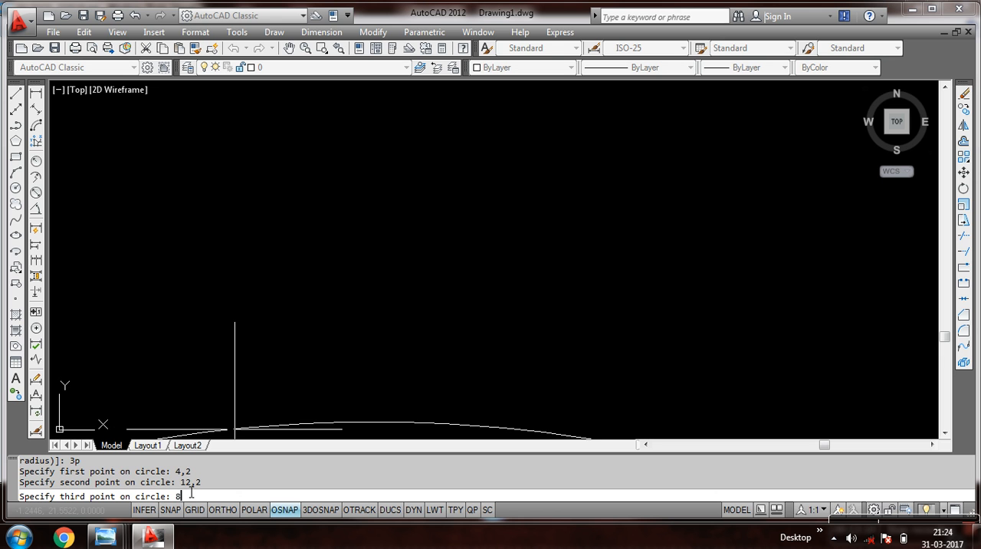
text(8,6)
key(Return)
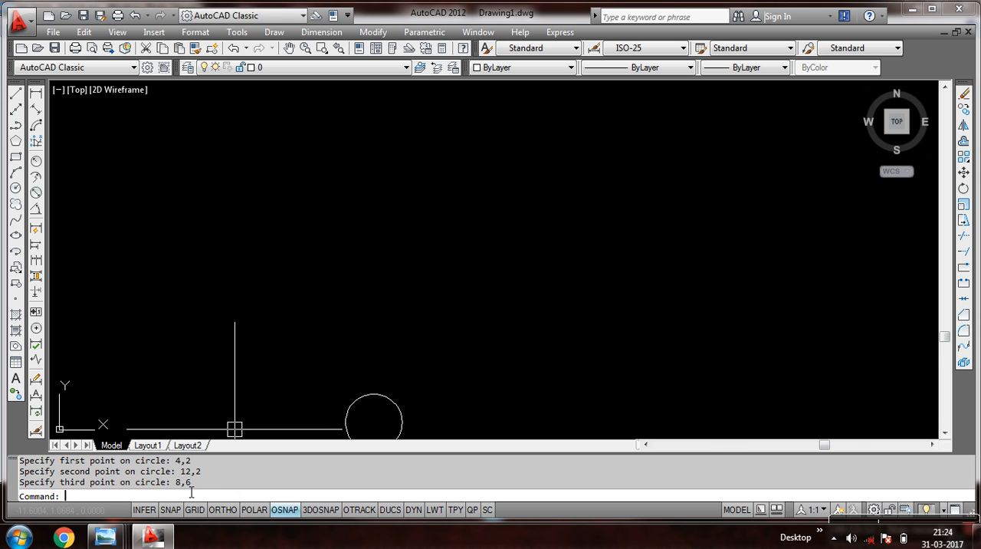
middle_drag(422, 371, 401, 242)
scroll(348, 260, up, 3)
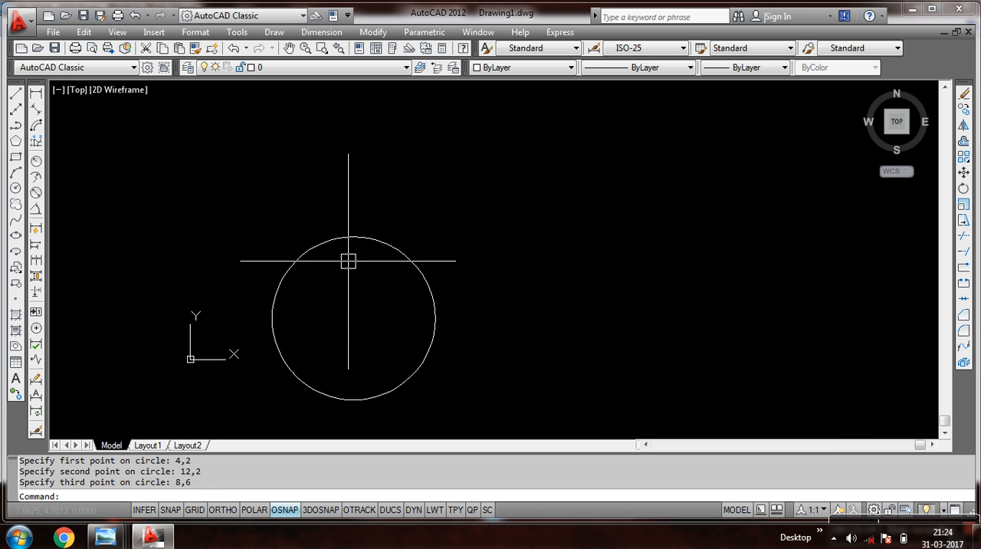
Add a radius dimension to the three-point circle and place it above the circle.
click(318, 34)
click(330, 143)
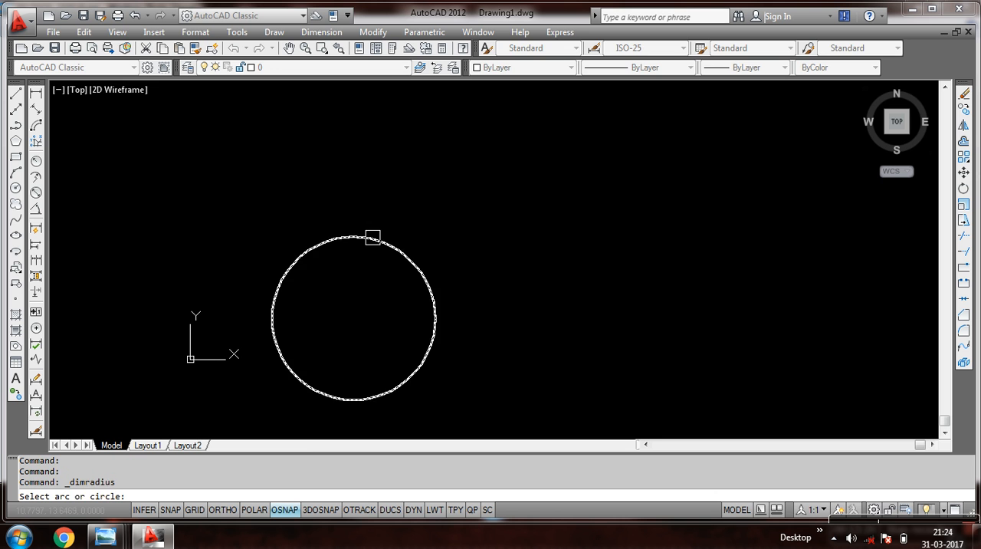
click(348, 252)
click(438, 191)
scroll(435, 187, down, 3)
scroll(433, 165, up, 4)
scroll(436, 151, down, 2)
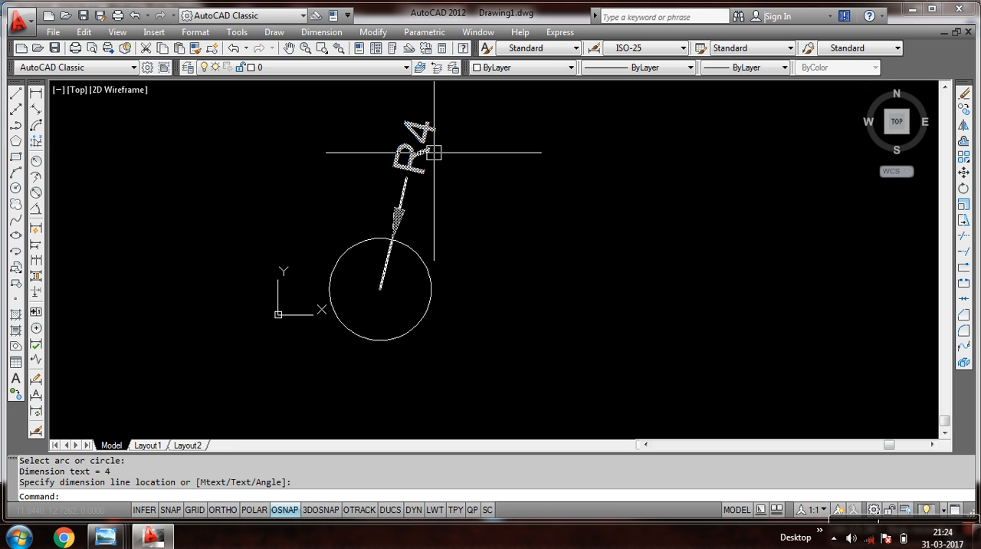
Erase the three-point circle together with its radius dimension.
double_click(484, 115)
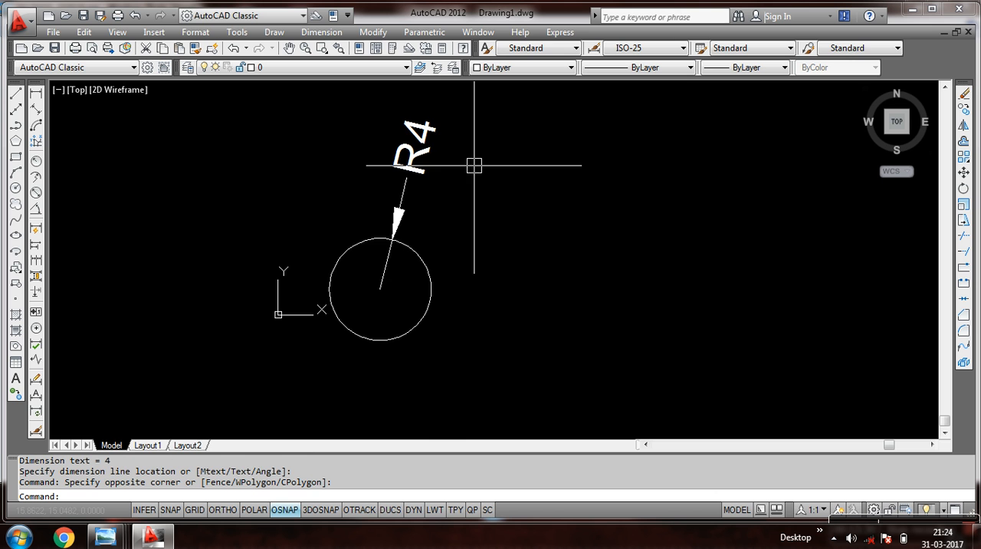
click(485, 136)
click(330, 324)
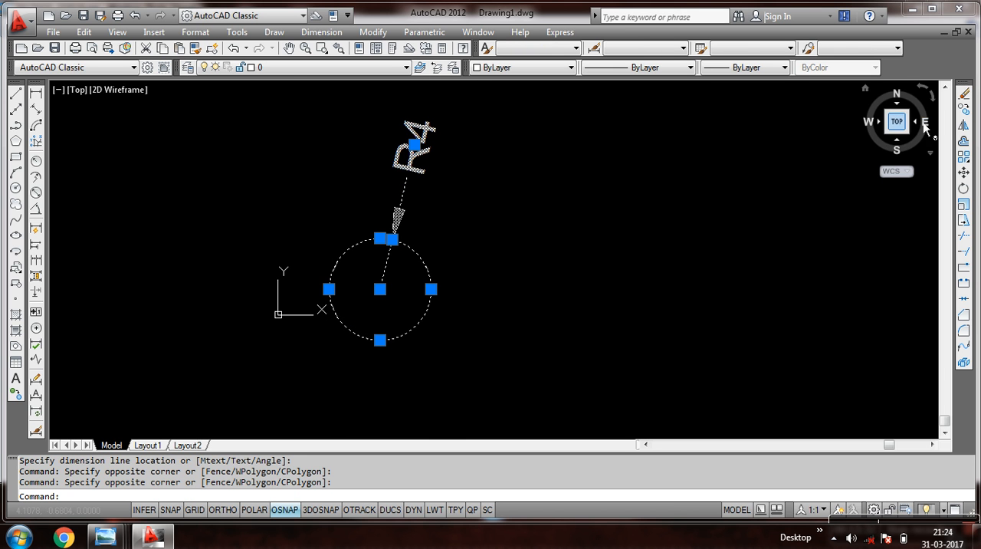
click(965, 93)
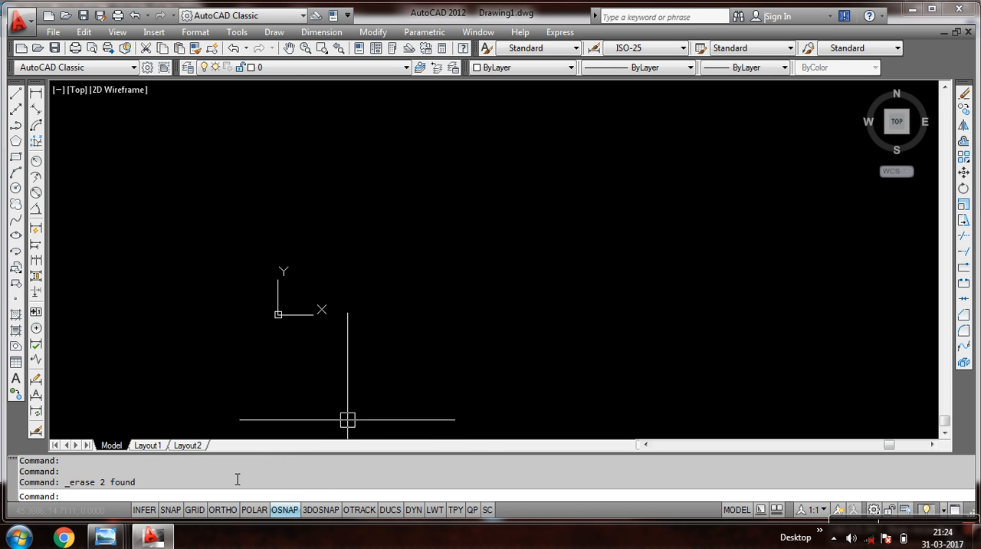
Examine the TAN-TAN-RADIUS sketch in 20170331_210516.jpg in Windows Photo Viewer, and return to AutoCAD.
mouse_move(108, 537)
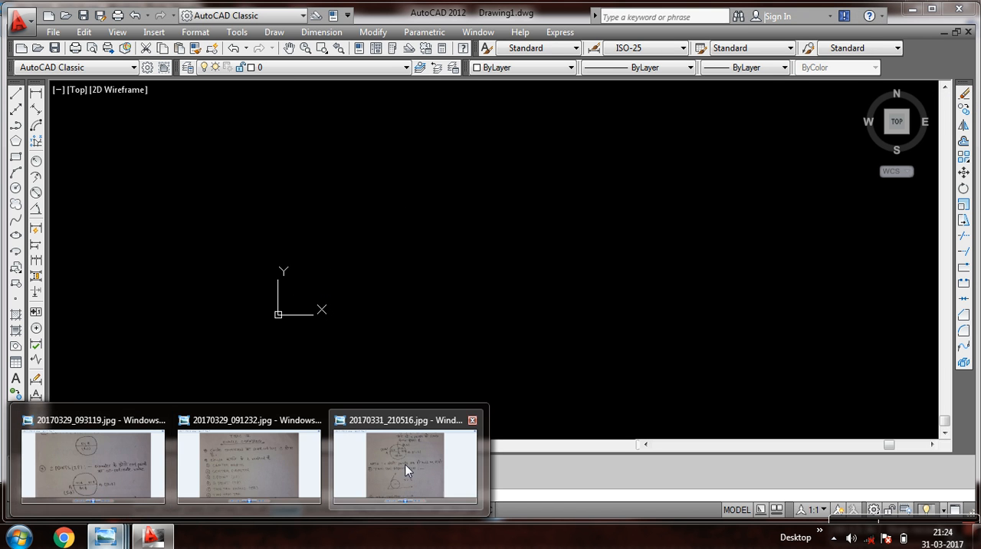
click(407, 468)
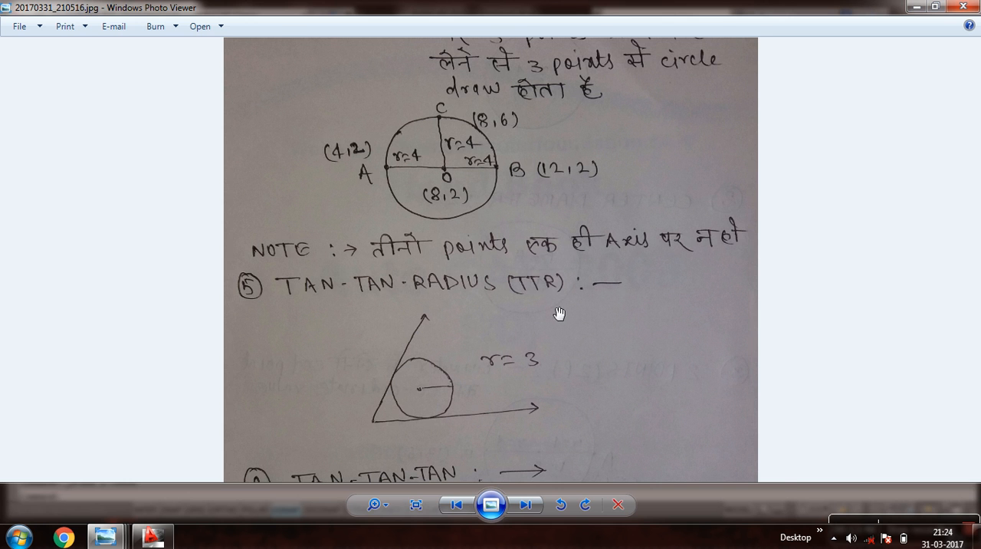
click(153, 536)
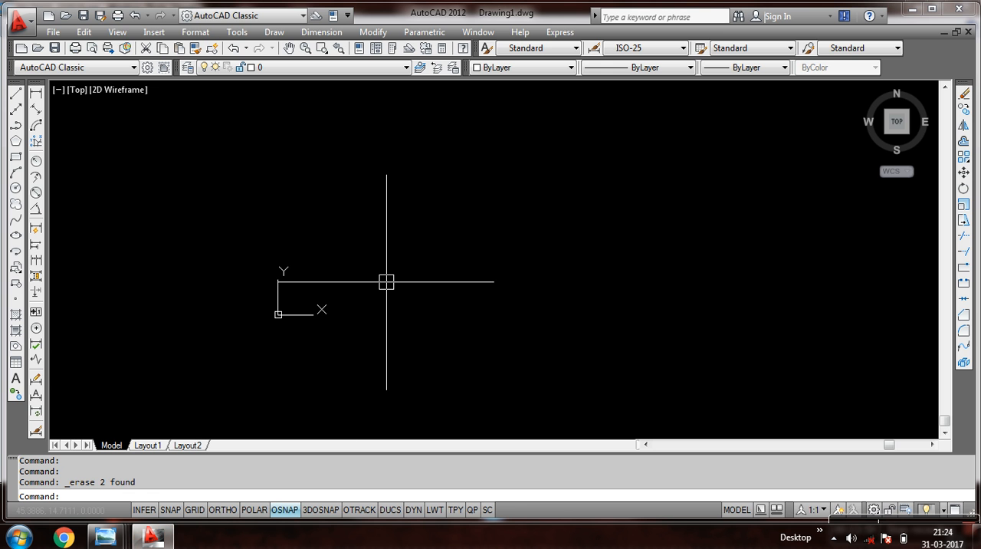
Zoom to all of the drawing and draw two connected freehand lines forming an acute angle, one steep and one nearly horizontal.
text(z)
key(Return)
text(a)
key(Return)
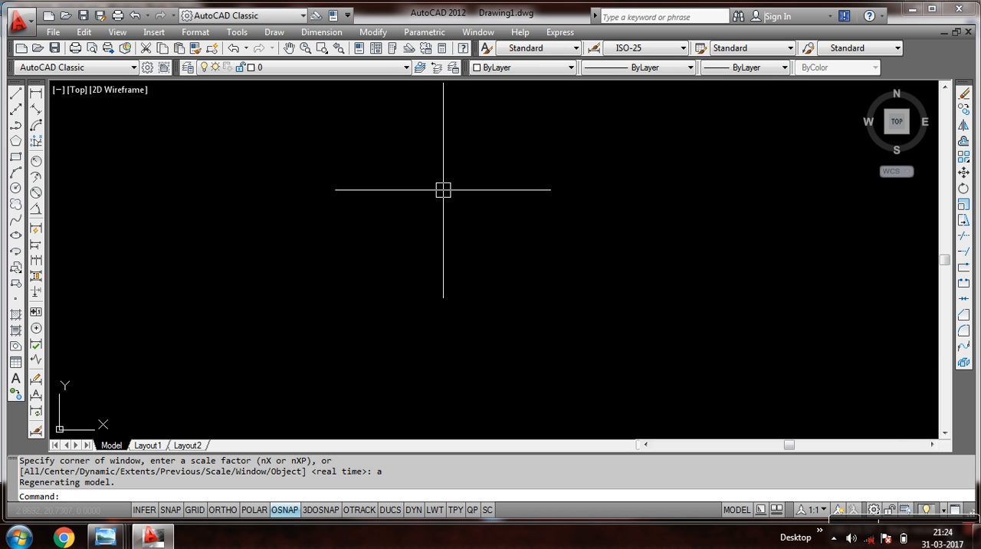
click(16, 95)
click(349, 187)
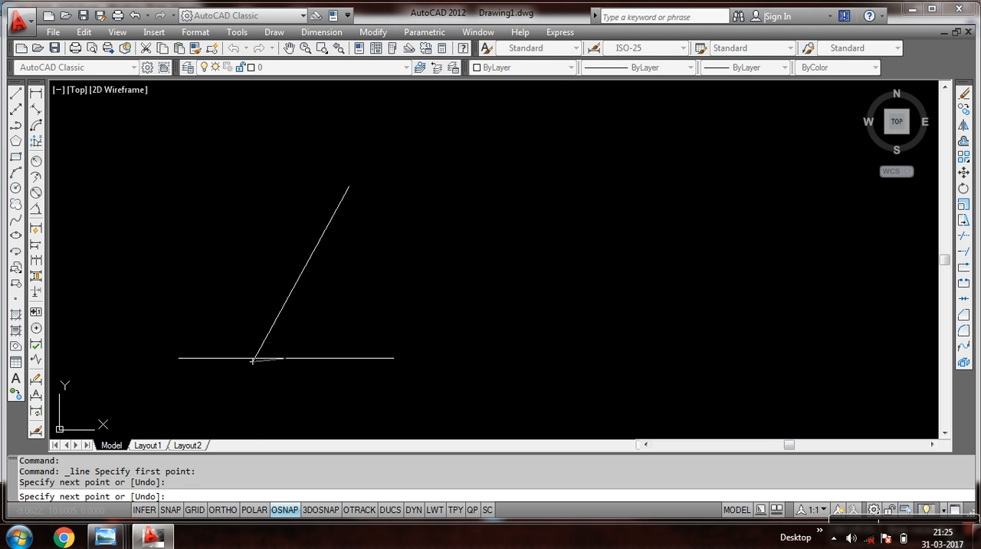
click(566, 342)
key(Return)
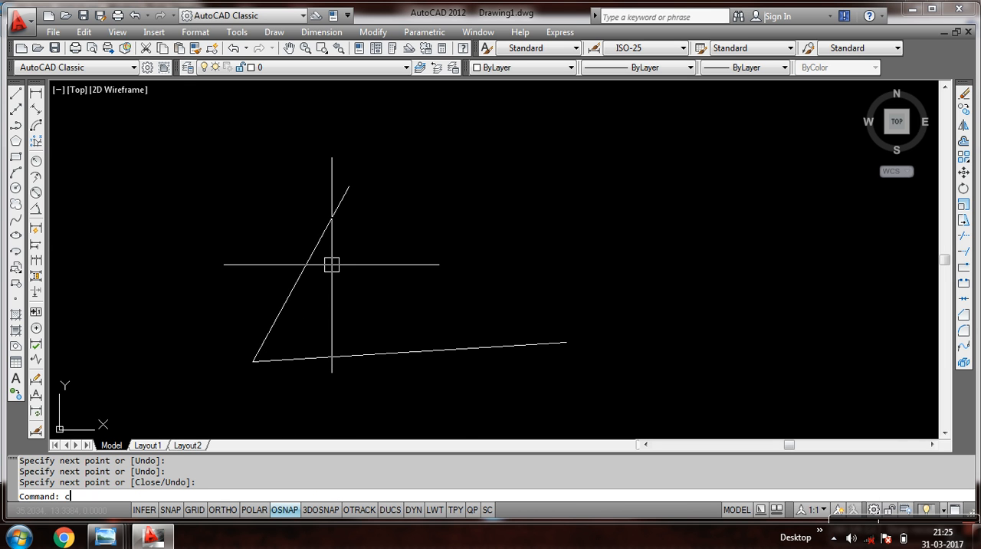
Draw a circle of radius 2 with the Ttr option, tangent to the nearly horizontal line and the steep line.
text(c)
key(Return)
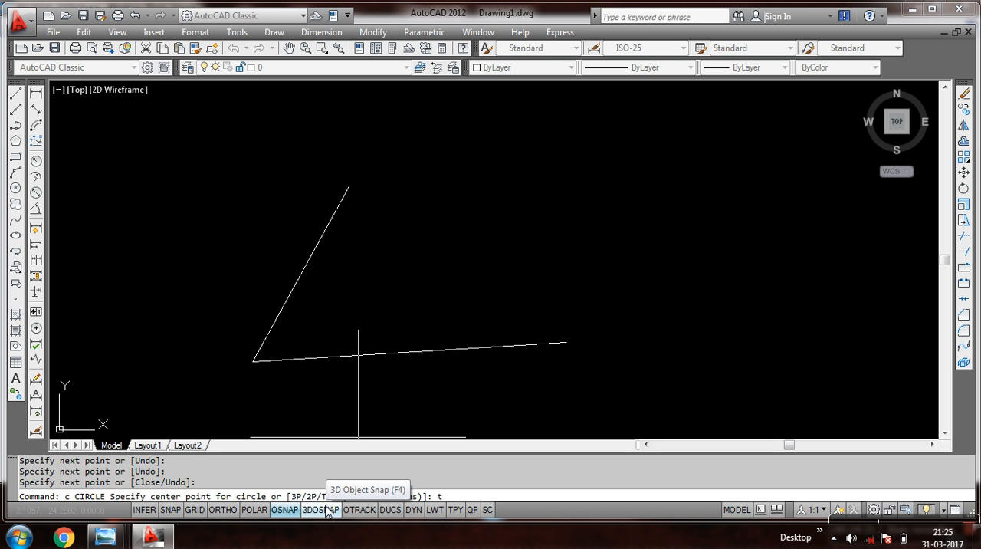
key(Return)
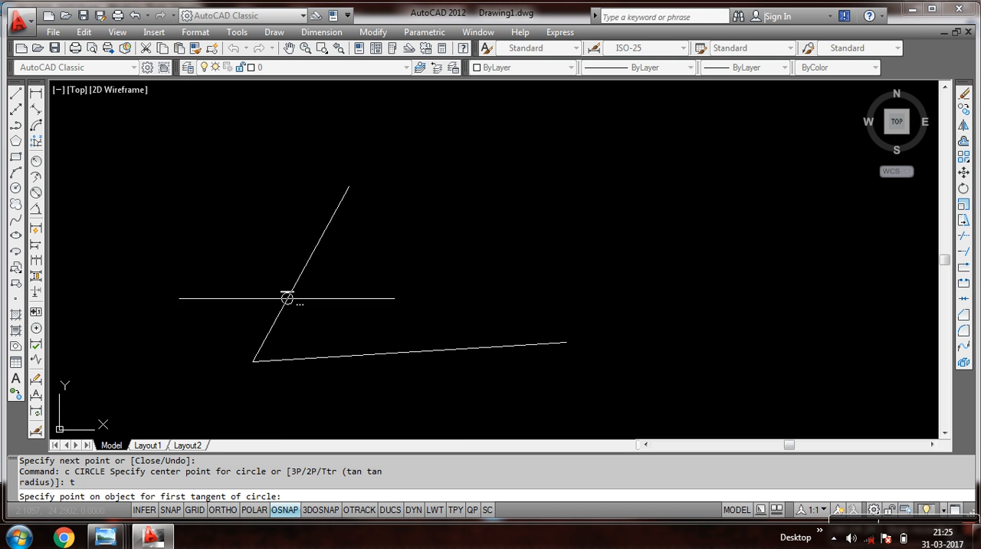
click(376, 353)
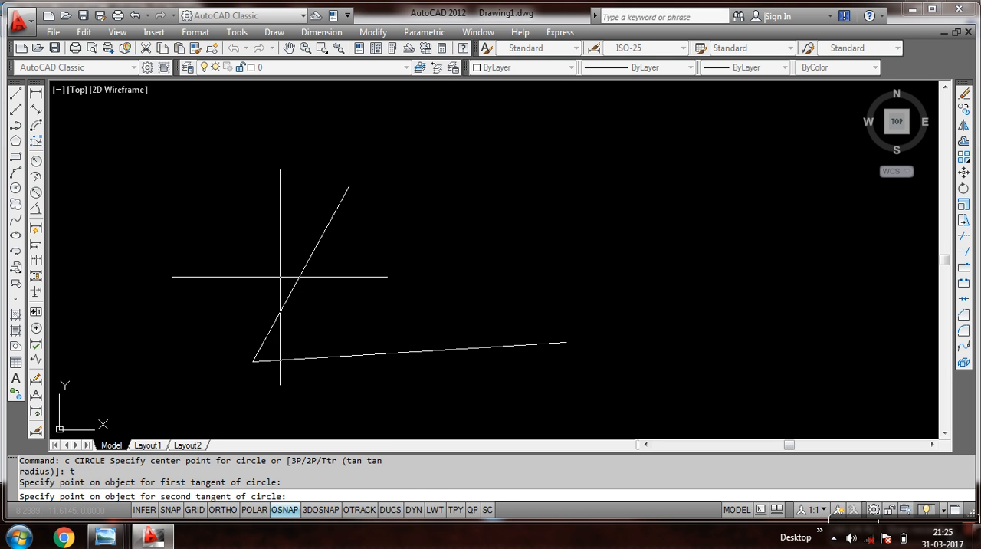
click(308, 263)
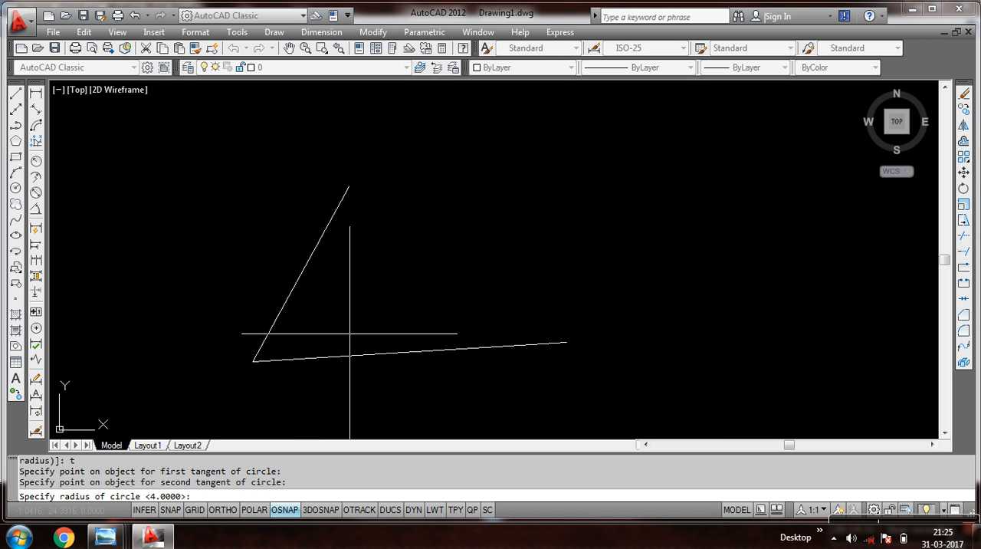
key(Return)
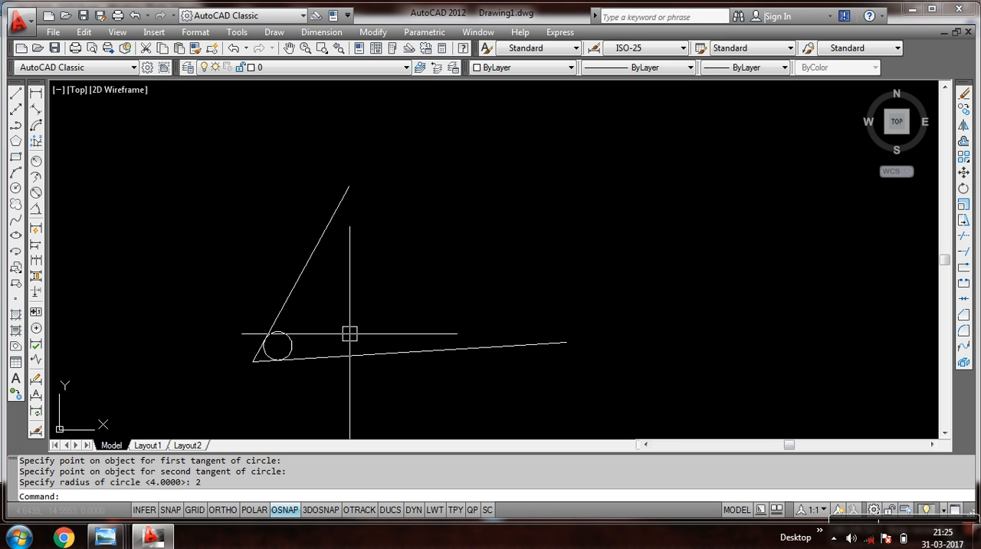
Add a radius dimension to the circle tangent to the two lines.
scroll(287, 344, up, 5)
scroll(307, 320, down, 3)
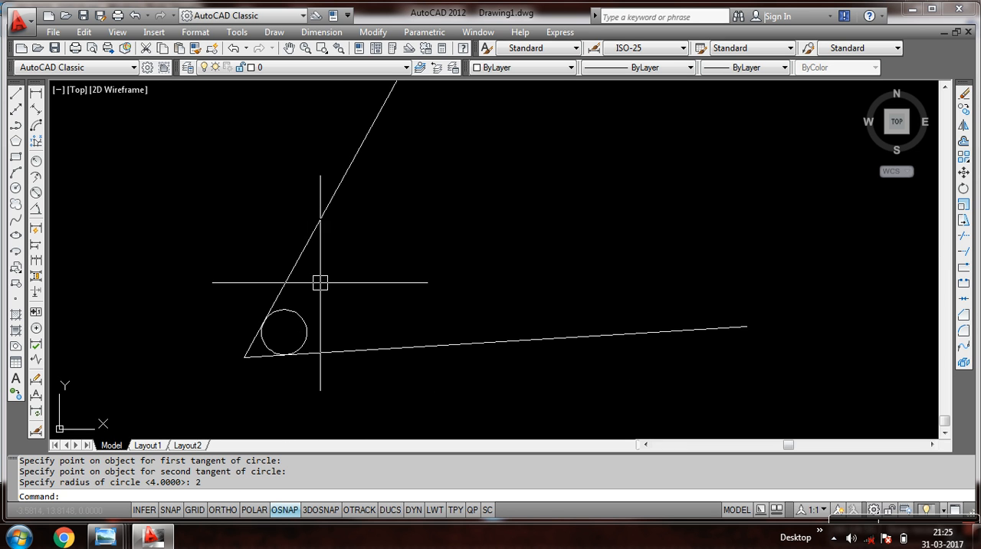
click(320, 32)
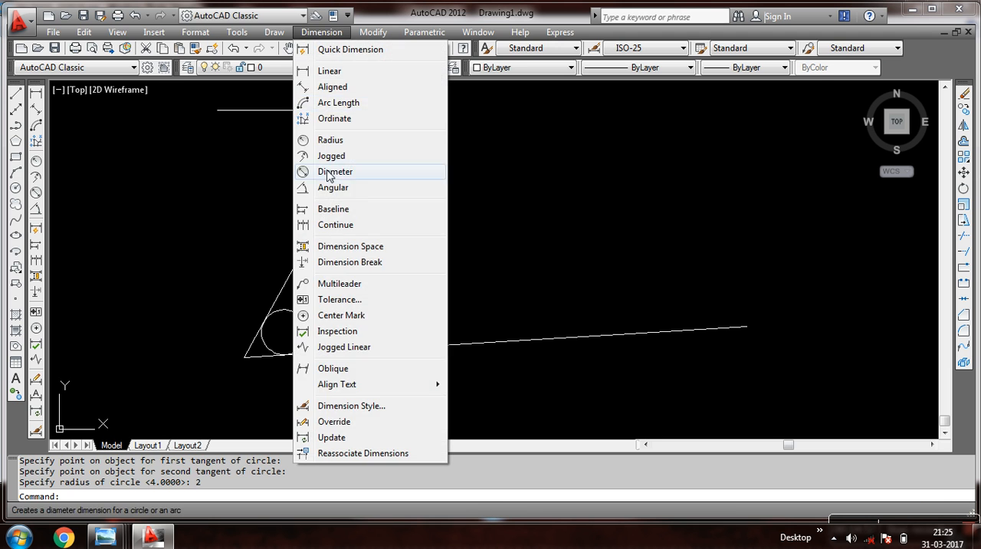
click(365, 141)
click(291, 309)
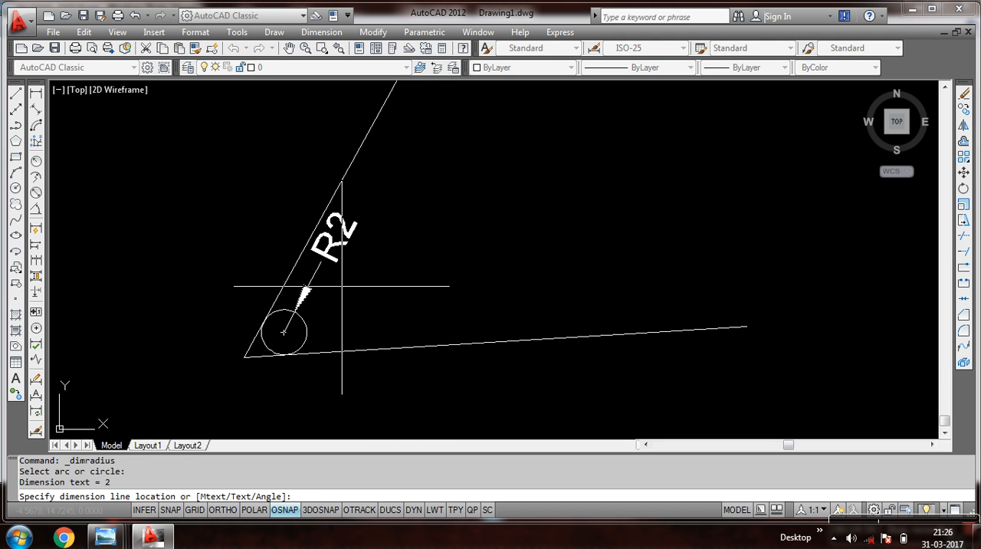
click(349, 272)
Erase the two lines, the tangent circle and its radius dimension, and zoom to all of the drawing.
click(393, 241)
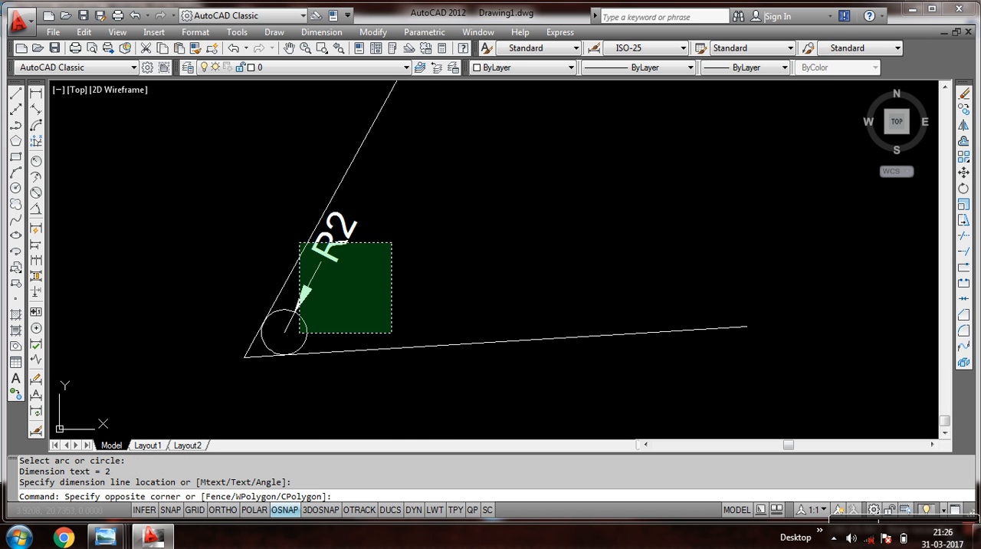
click(252, 369)
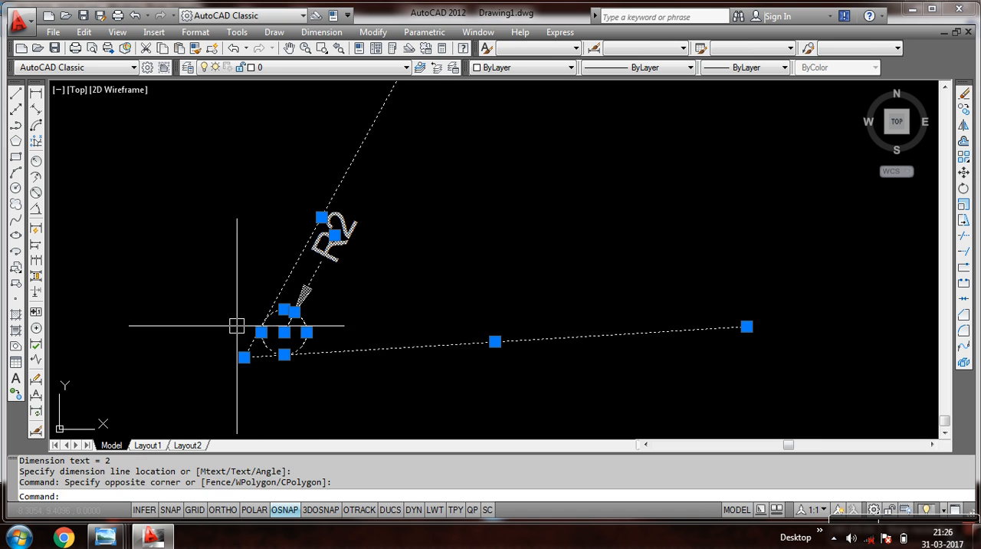
click(964, 95)
text(z)
key(Return)
text(a)
key(Return)
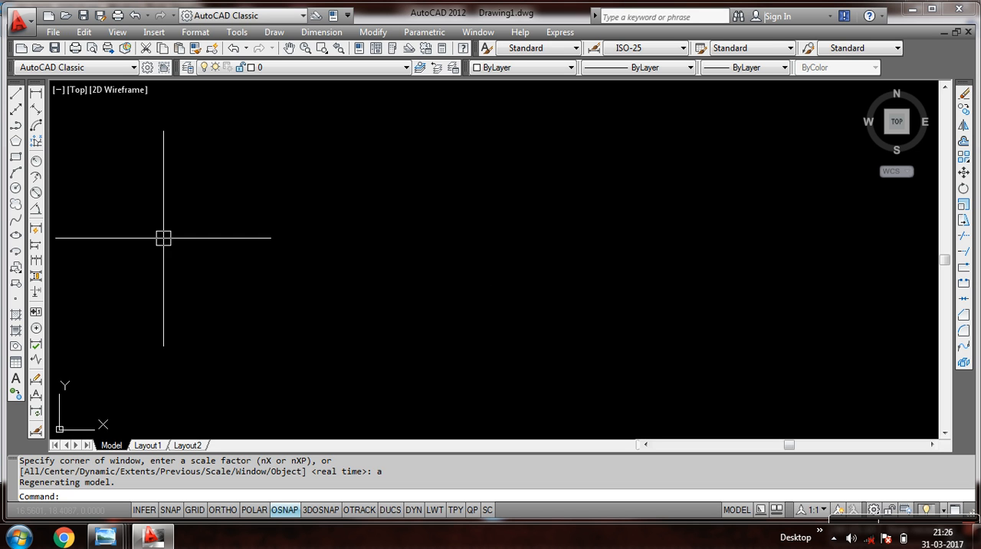
Draw a freehand rectangle near the middle of the drawing area.
click(17, 157)
click(335, 356)
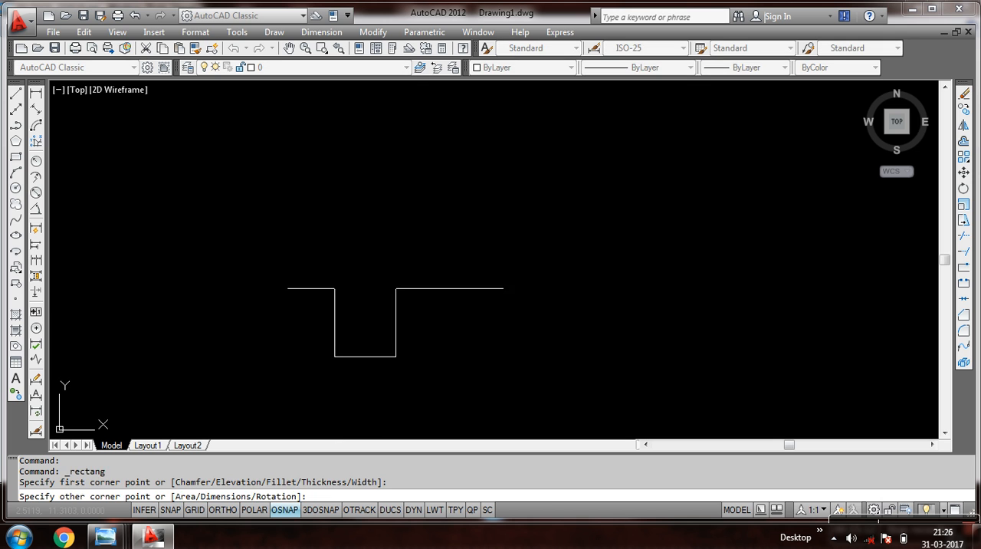
click(505, 215)
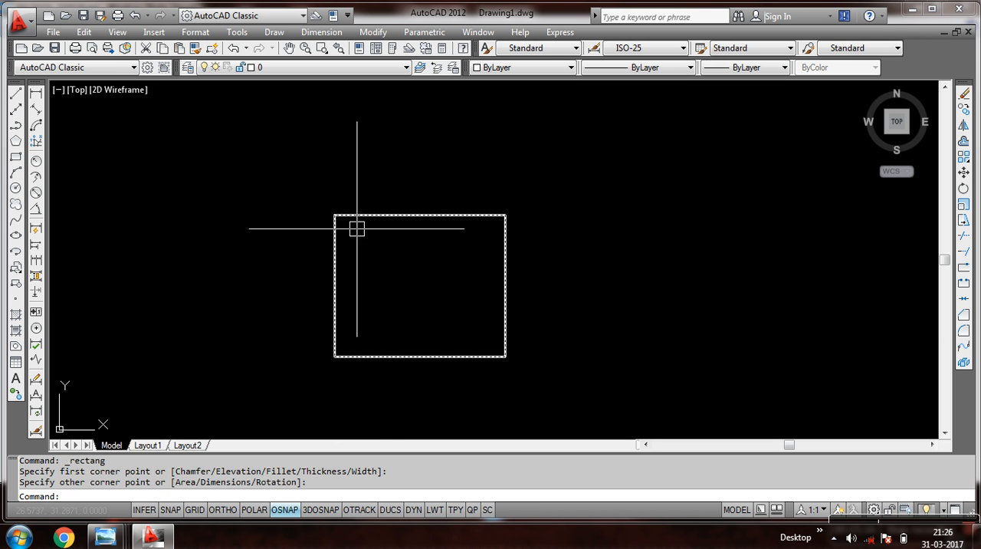
Draw a Tan, Tan, Radius circle of radius 3 tangent to the rectangle's top and left edges.
scroll(365, 210, up, 2)
scroll(363, 209, up, 3)
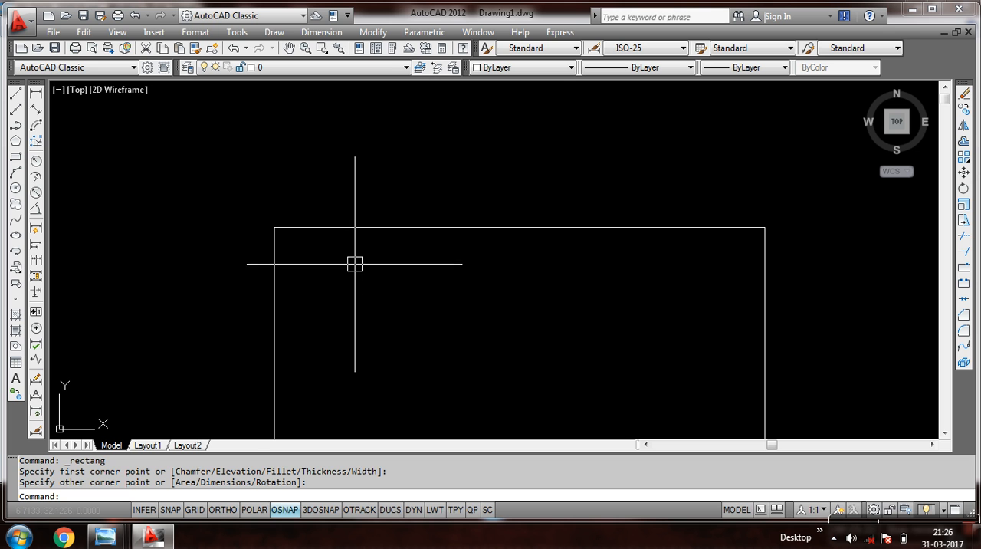
click(286, 36)
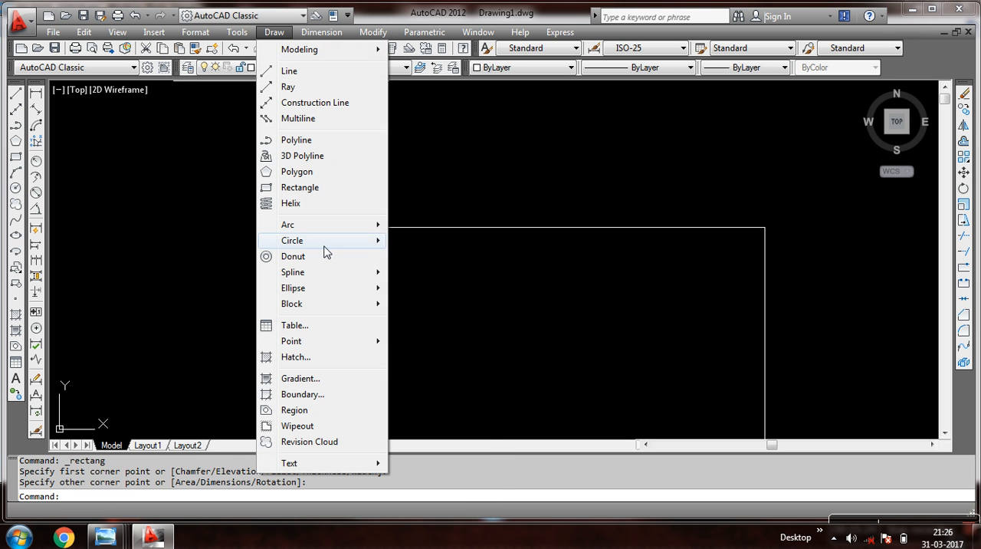
mouse_move(320, 243)
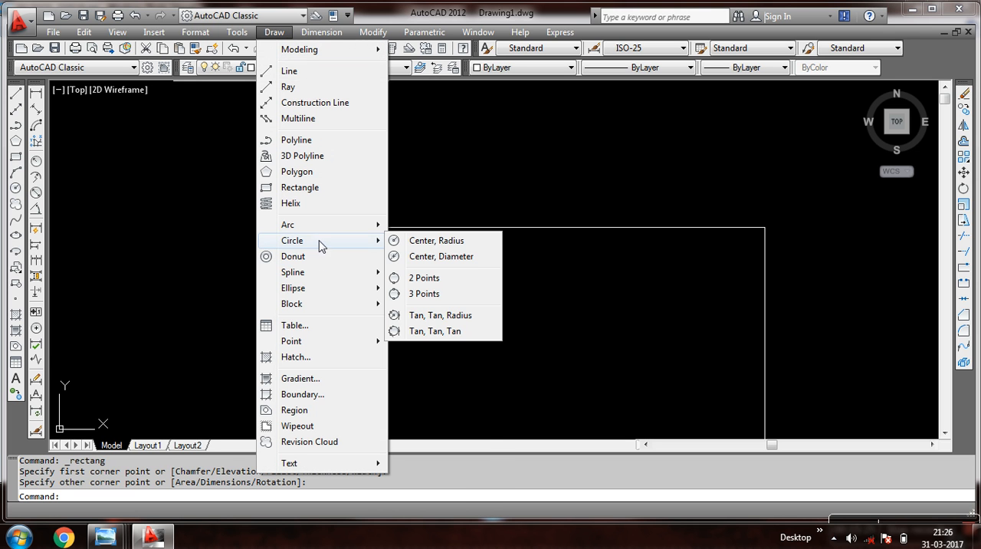
click(418, 320)
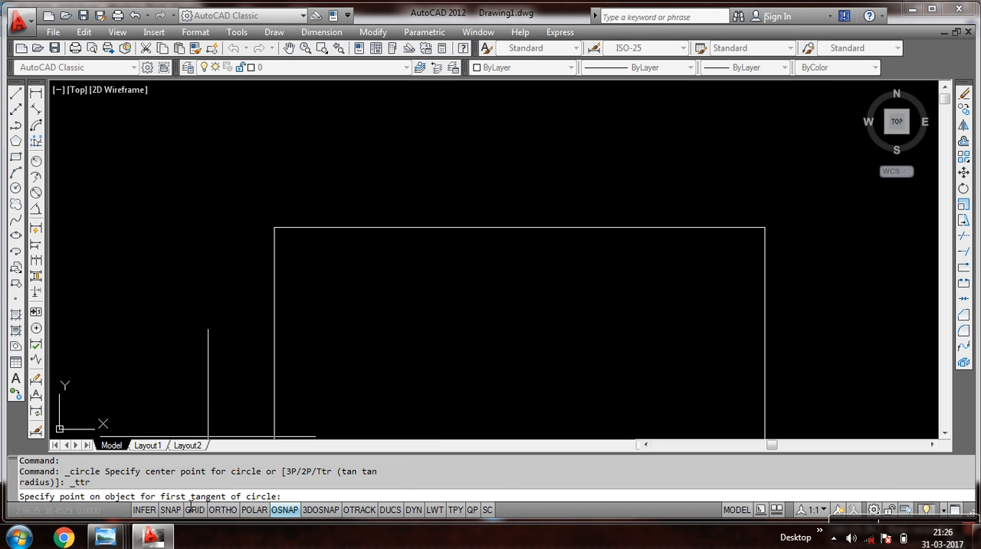
click(354, 227)
click(274, 317)
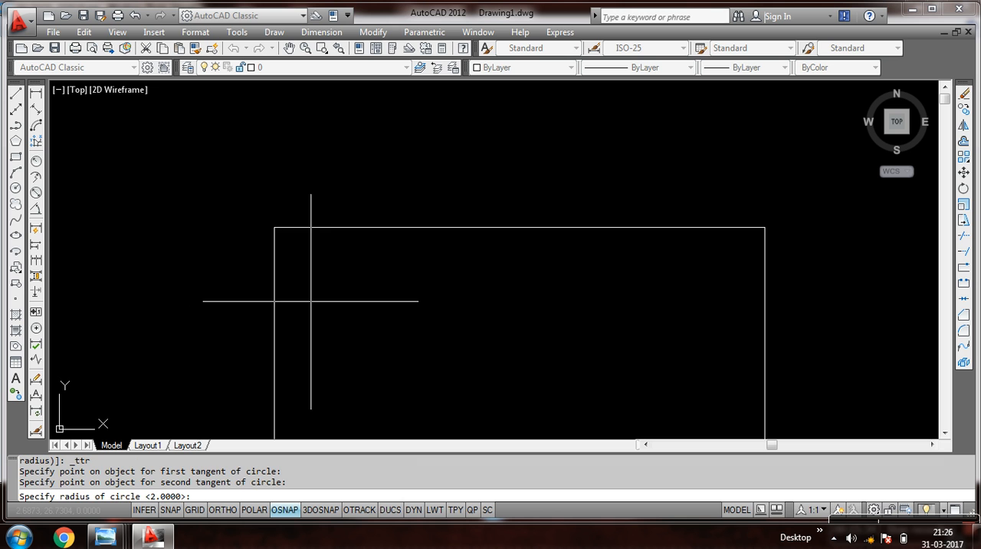
text(3)
key(Return)
Examine how the circle touches the rectangle's top and left edges.
scroll(352, 303, down, 6)
scroll(353, 303, up, 5)
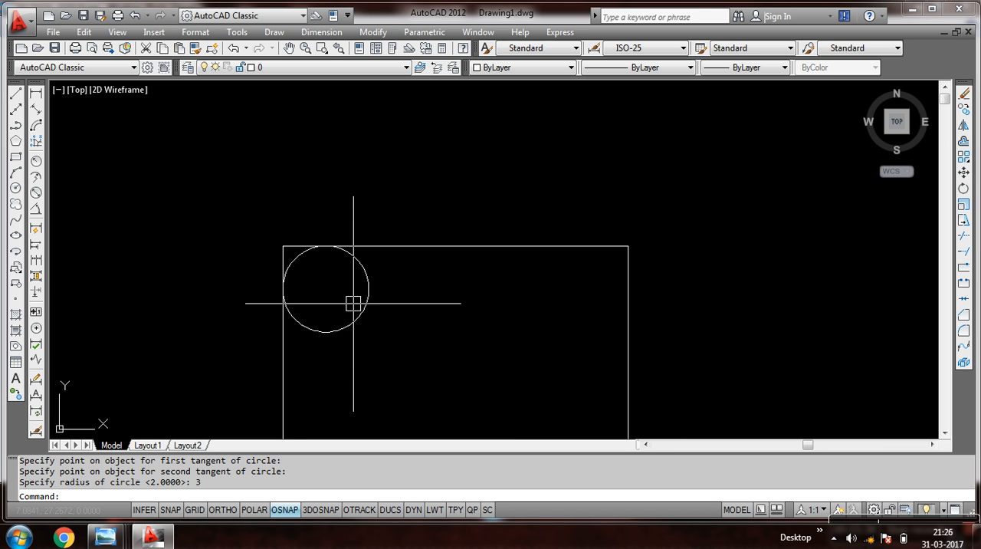
scroll(353, 302, down, 4)
scroll(355, 299, up, 3)
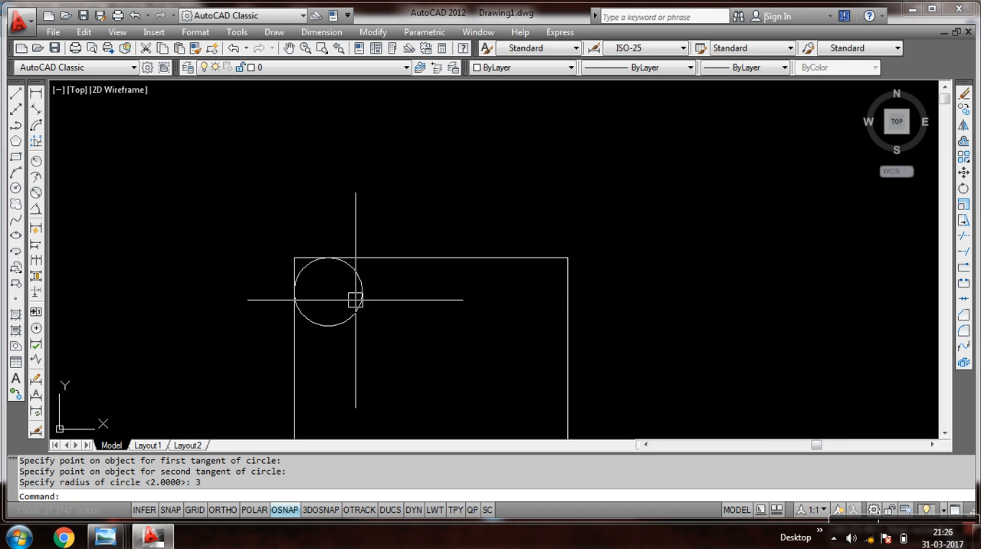
scroll(355, 299, up, 3)
scroll(353, 295, down, 4)
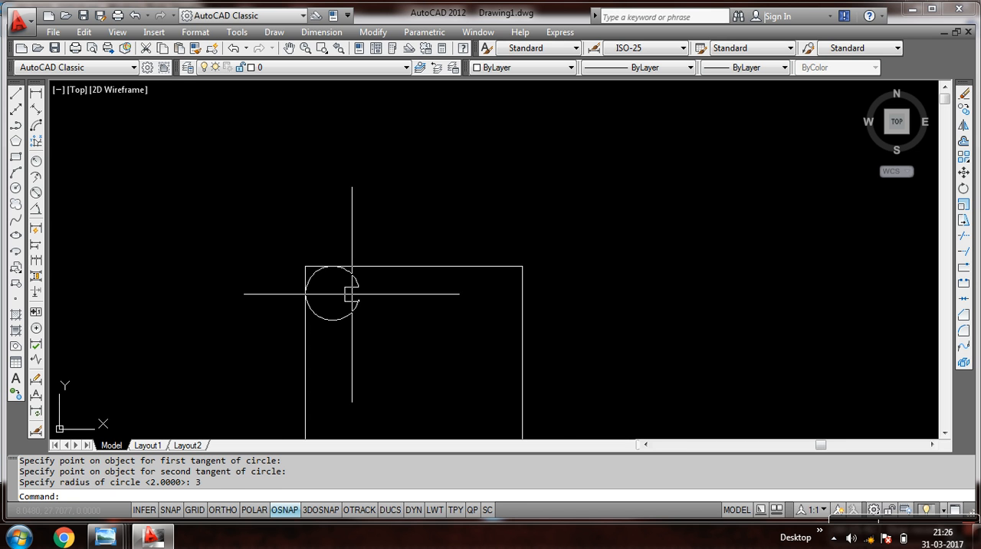
scroll(342, 278, up, 3)
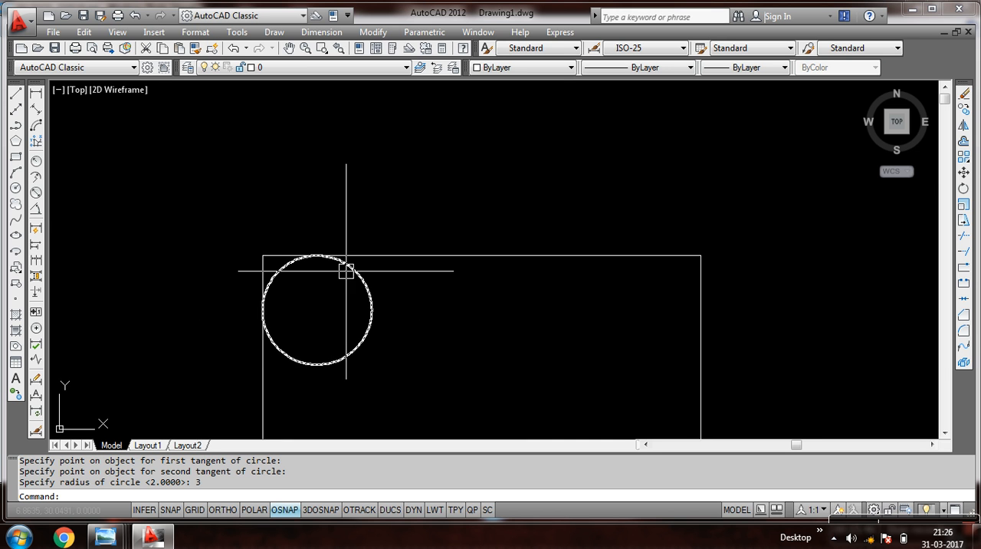
scroll(360, 269, down, 2)
scroll(351, 279, up, 2)
scroll(350, 282, down, 3)
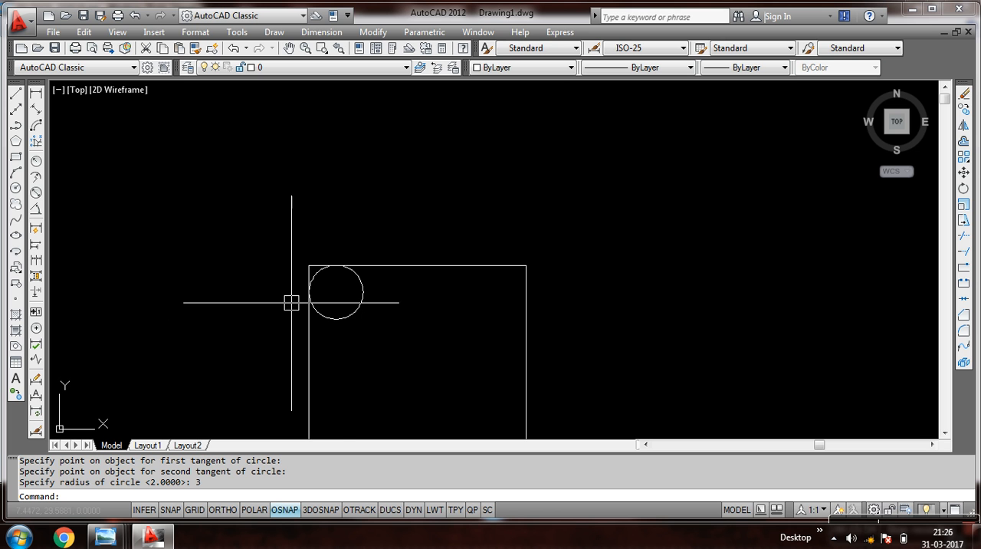
Erase the rectangle together with the tangent circle in its upper-left corner.
scroll(343, 327, up, 4)
scroll(344, 320, down, 6)
click(486, 188)
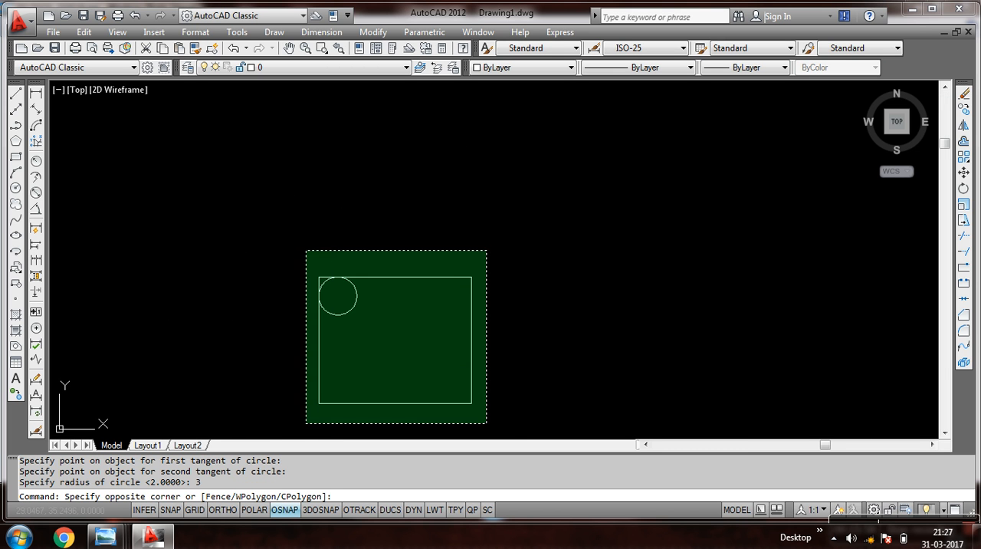
click(312, 420)
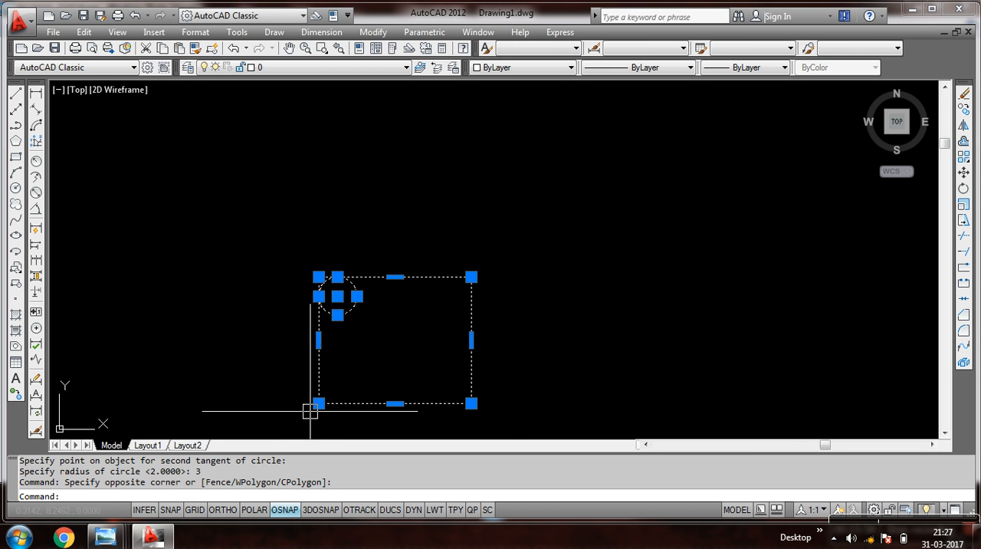
click(964, 93)
Read the TAN-TAN-TAN sketch in the notes image 20170331_210516.jpg in Windows Photo Viewer and return to AutoCAD.
mouse_move(107, 536)
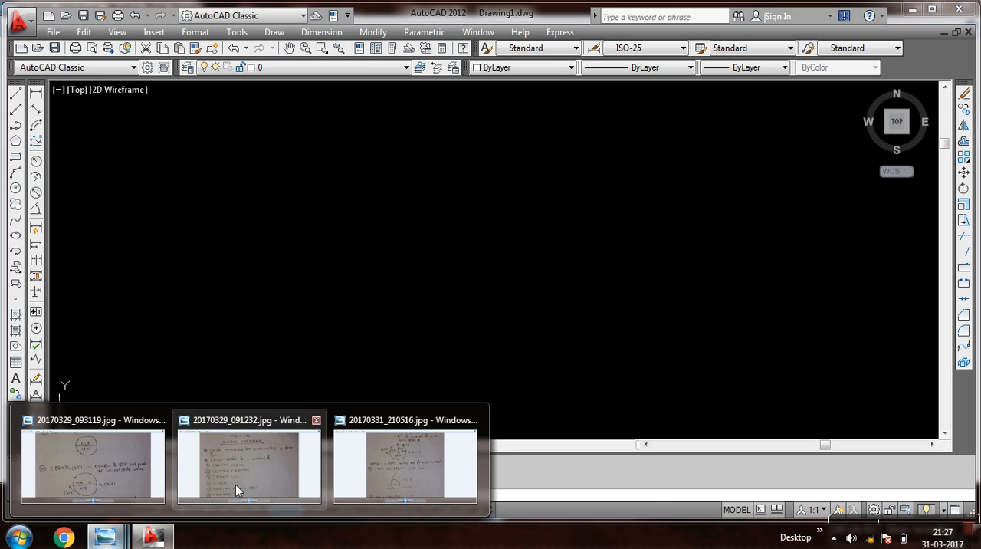
click(354, 468)
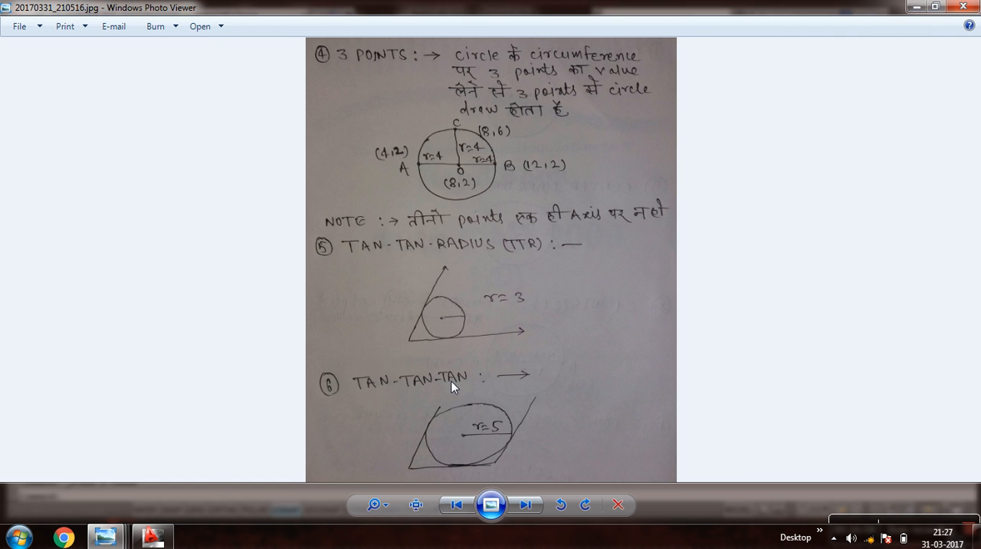
click(153, 537)
click(234, 422)
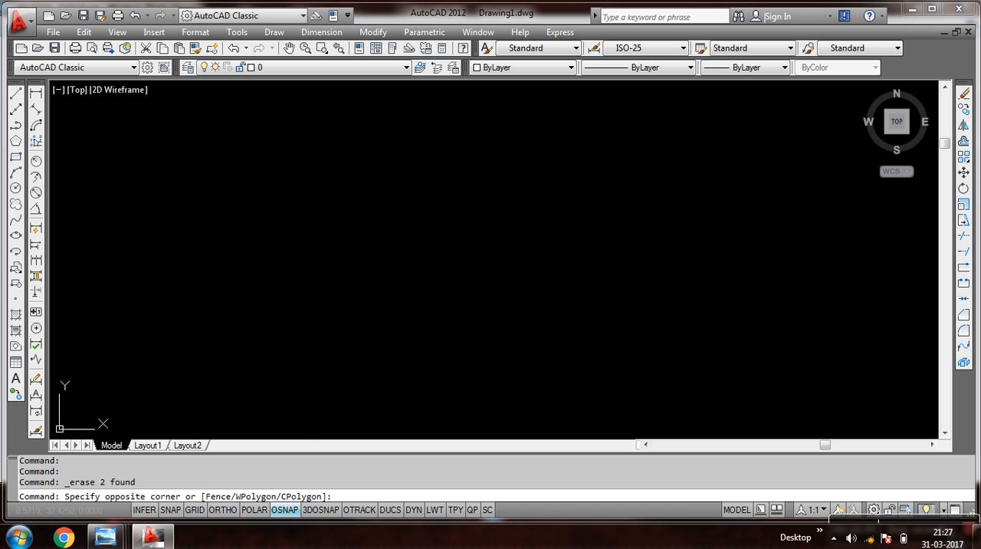
Draw three connected freehand lines forming an open-topped parallelogram: a slanted left side, a nearly horizontal base and a slanted right side.
click(15, 93)
click(319, 212)
click(248, 396)
click(483, 390)
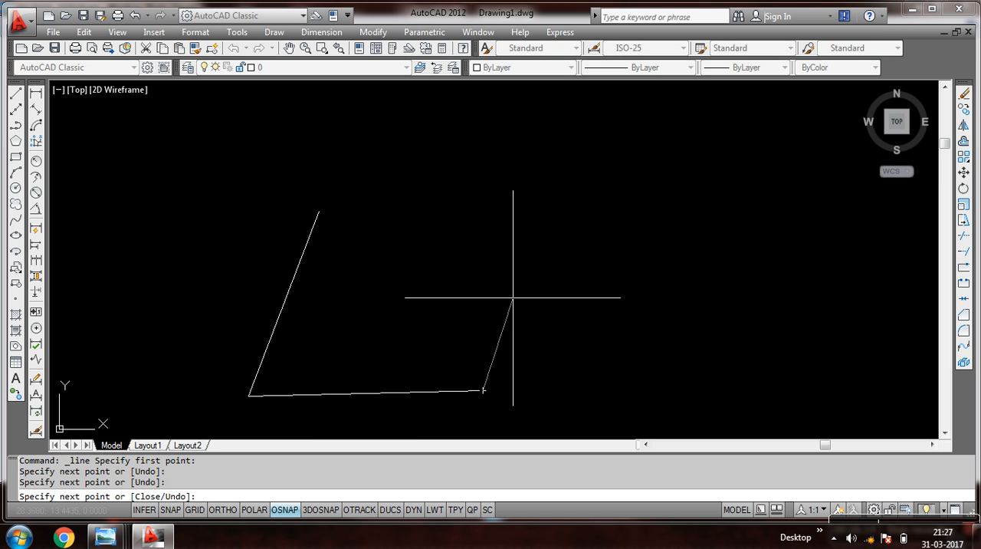
click(548, 192)
right_click(549, 192)
click(596, 203)
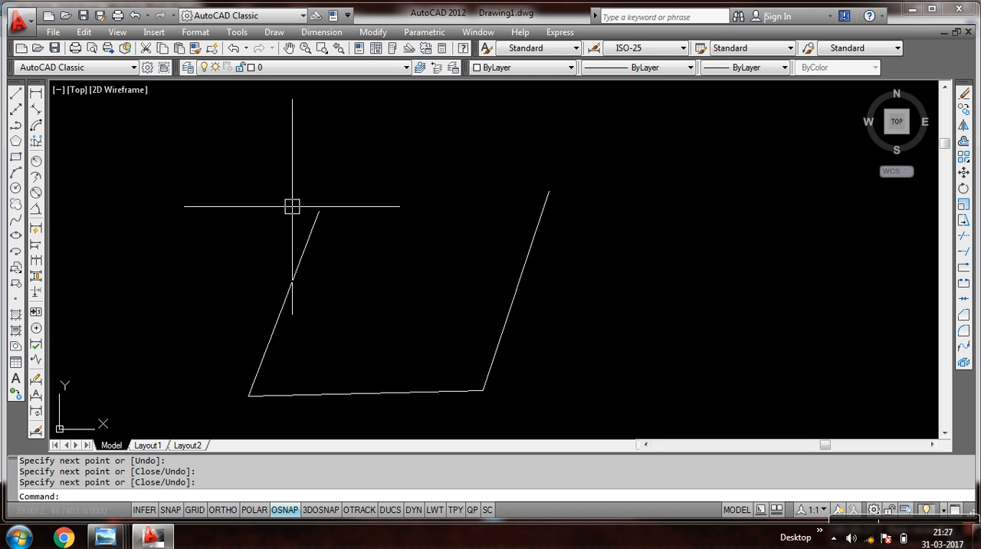
text(c)
key(Return)
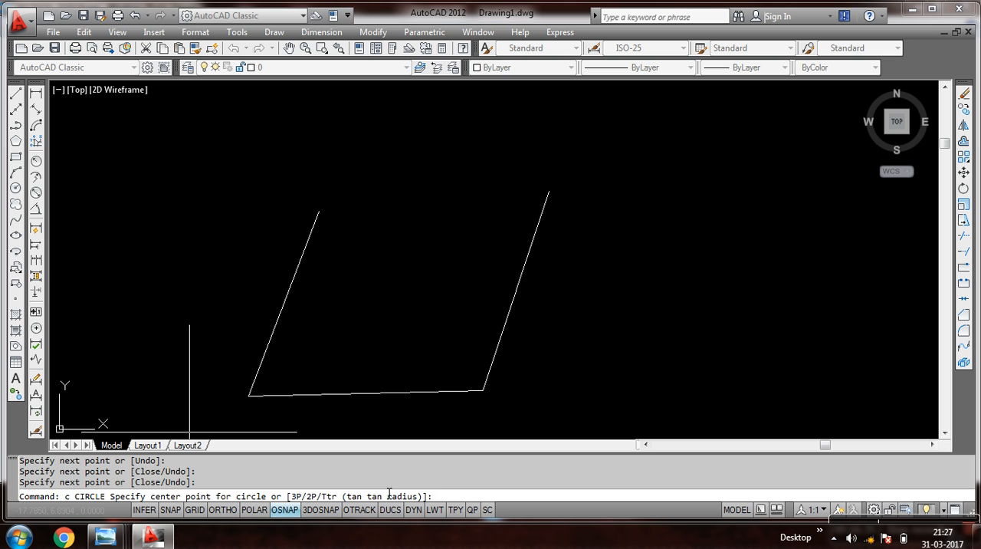
key(Escape)
key(Escape)
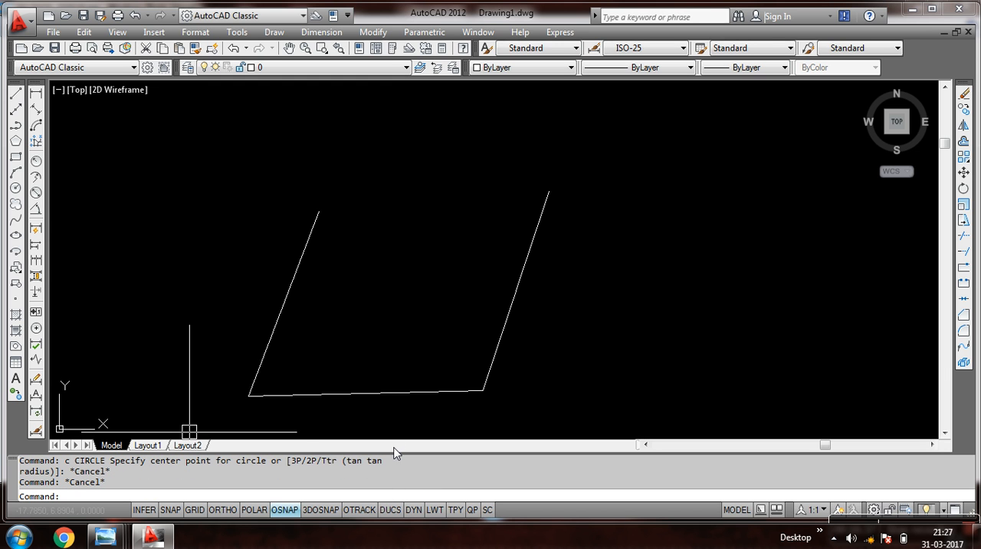
Draw a Tan, Tan, Tan circle tangent to the left side, the base and the right side of the open shape.
click(276, 32)
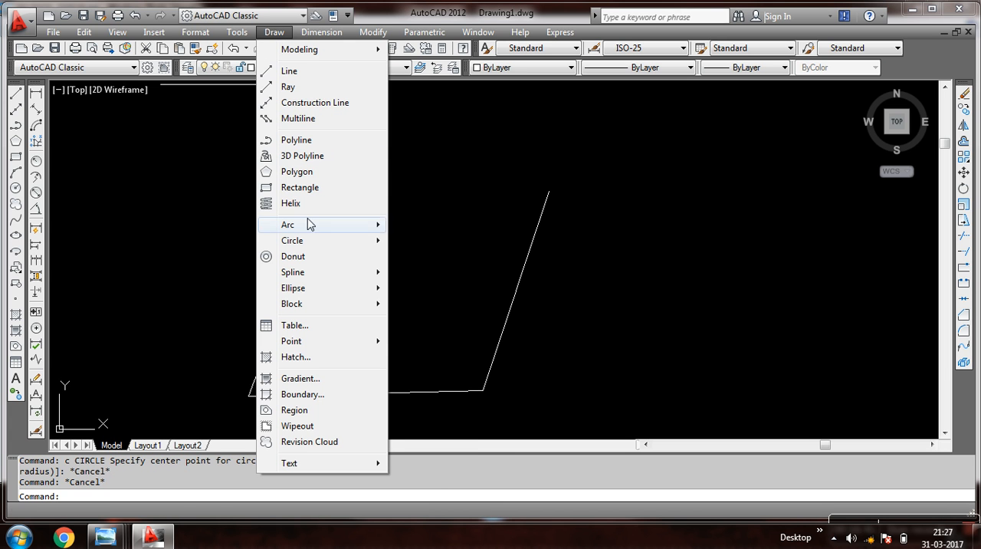
mouse_move(311, 242)
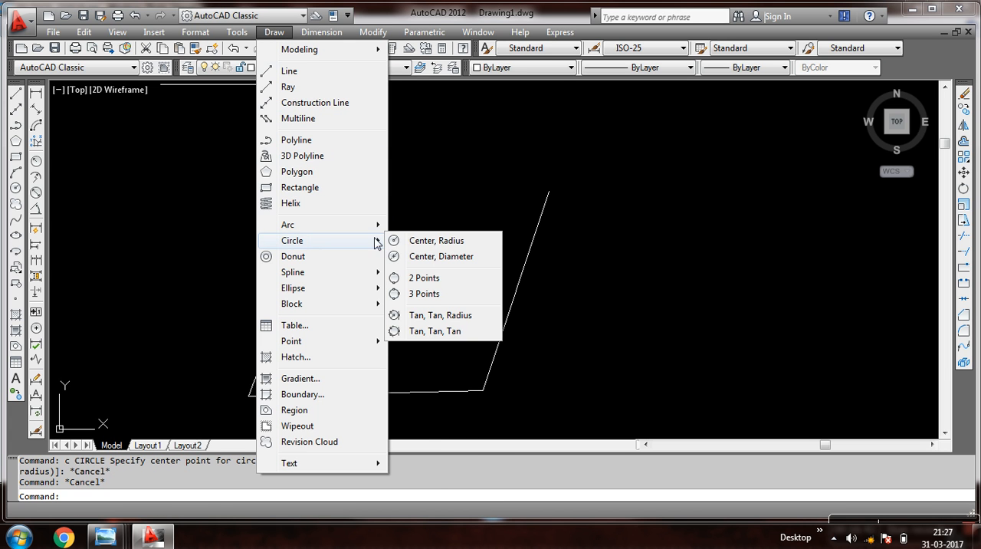
click(426, 331)
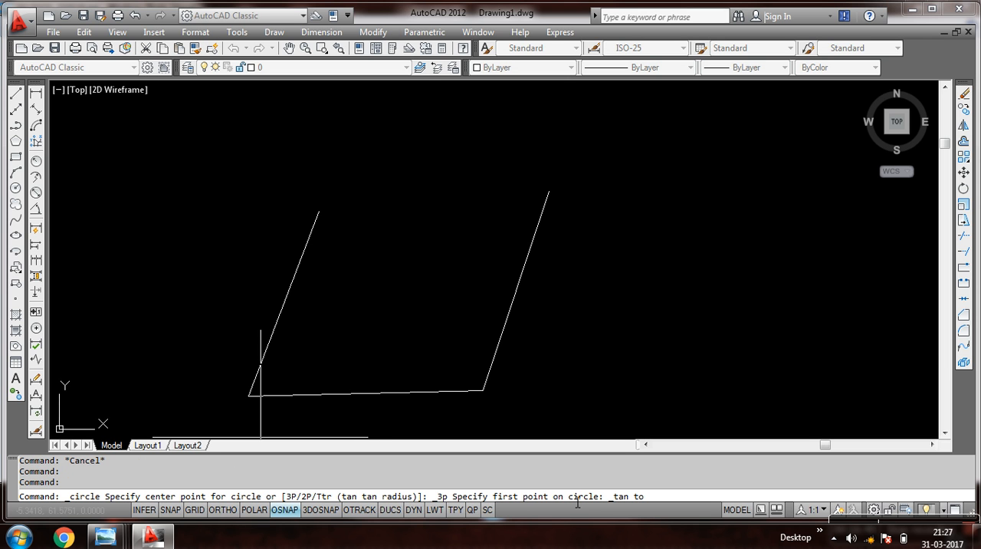
click(304, 263)
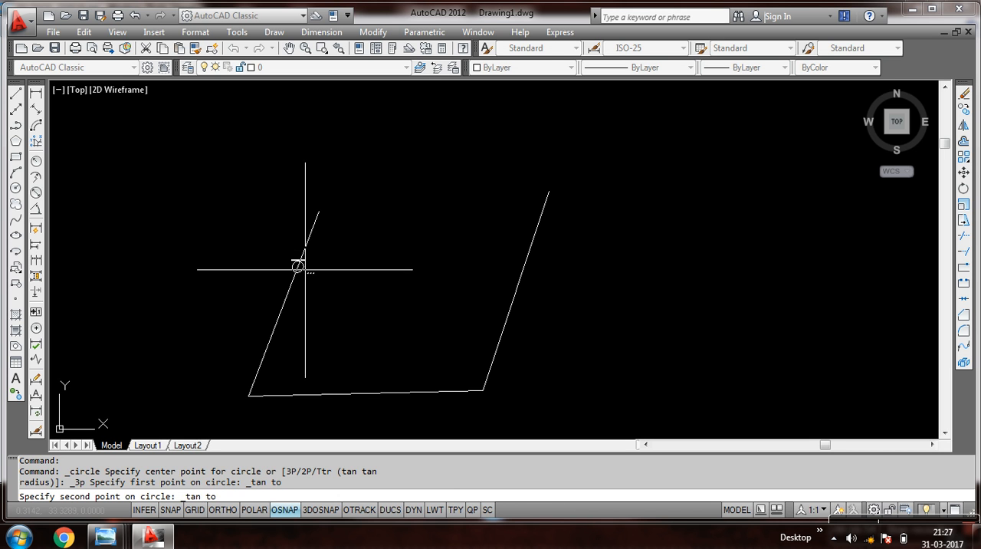
click(350, 393)
click(510, 292)
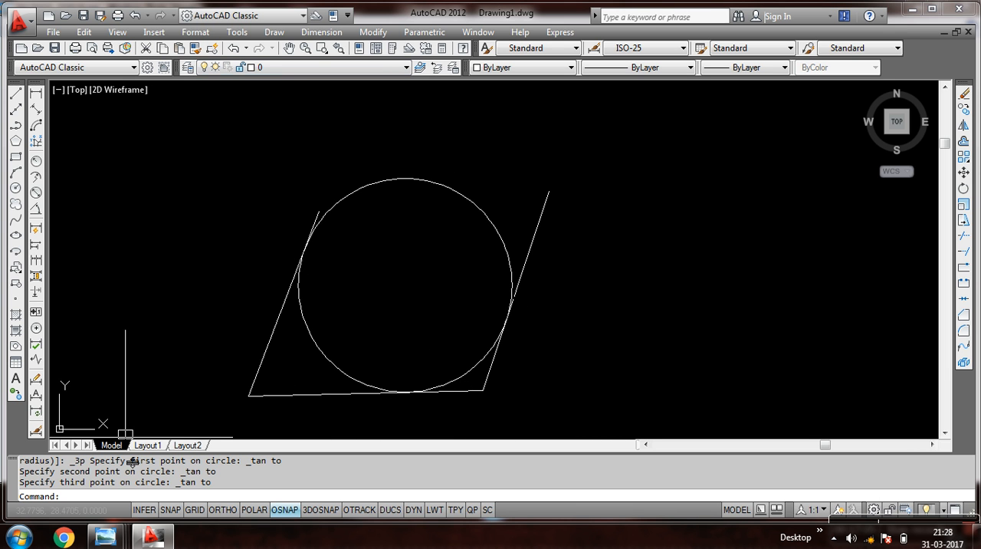
Compare the drawn circle with the TAN-TAN-TAN sketch in the Windows Photo Viewer notes image, and return to AutoCAD.
mouse_move(105, 536)
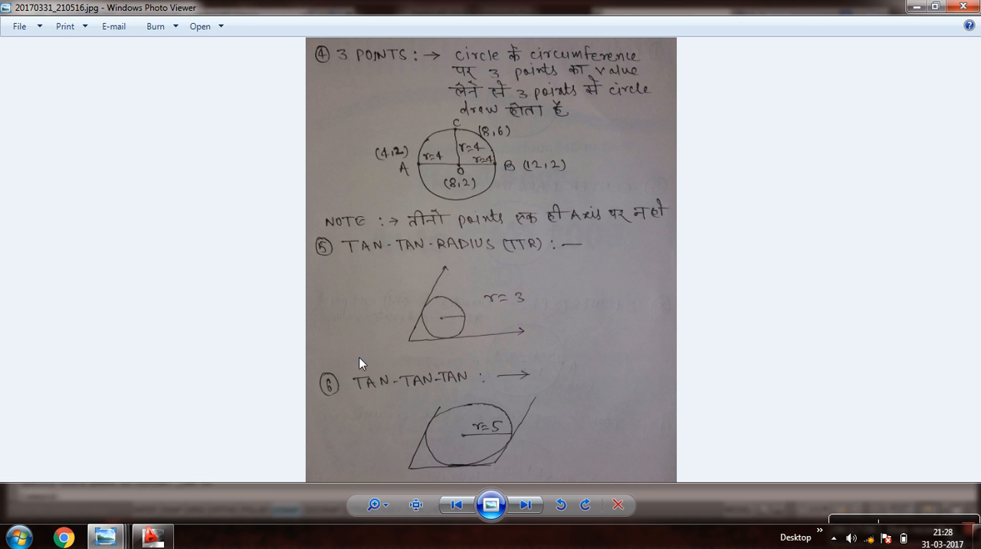
click(386, 463)
click(152, 537)
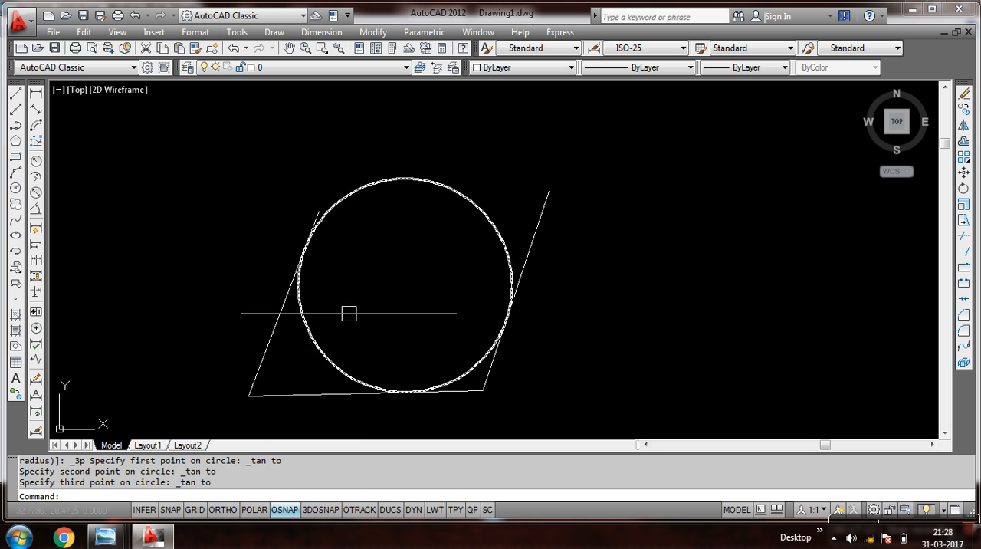
Add a radius dimension to the tangent circle, placing its text outside the circle's upper left.
click(321, 33)
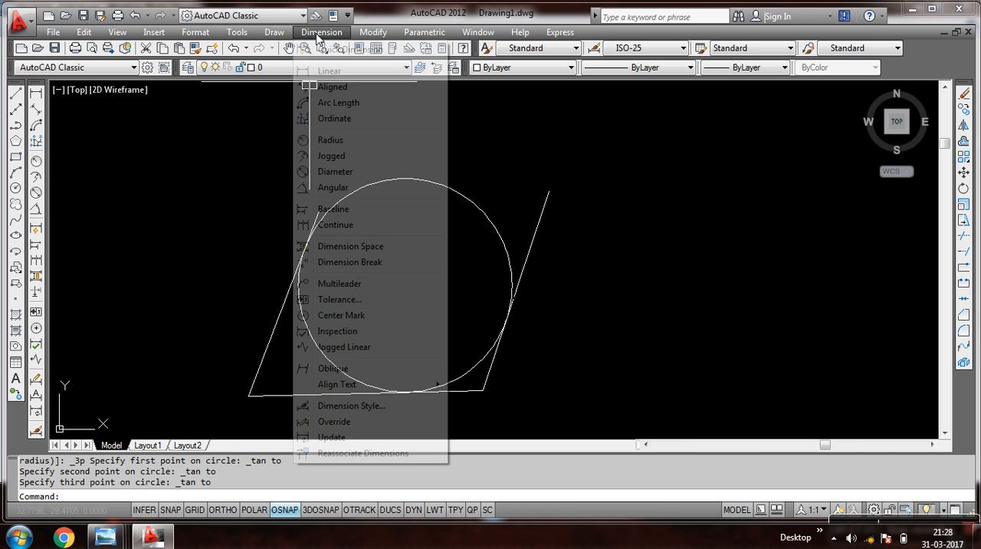
click(321, 141)
click(365, 182)
click(310, 145)
Erase the three lines, the circle and its radius dimension, and zoom to all of the drawing.
scroll(350, 110, up, 3)
scroll(354, 117, down, 4)
scroll(353, 117, up, 3)
scroll(350, 115, down, 5)
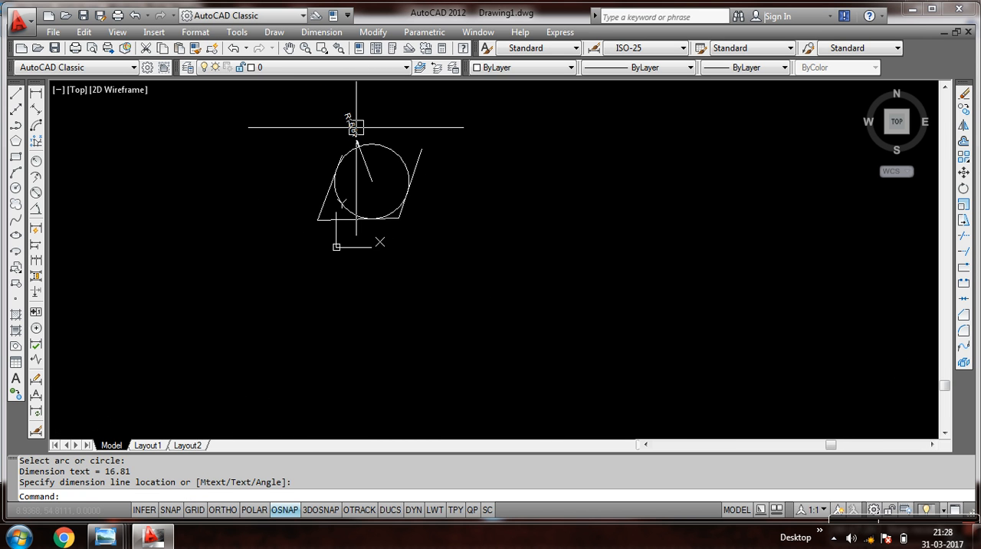
click(455, 136)
click(280, 243)
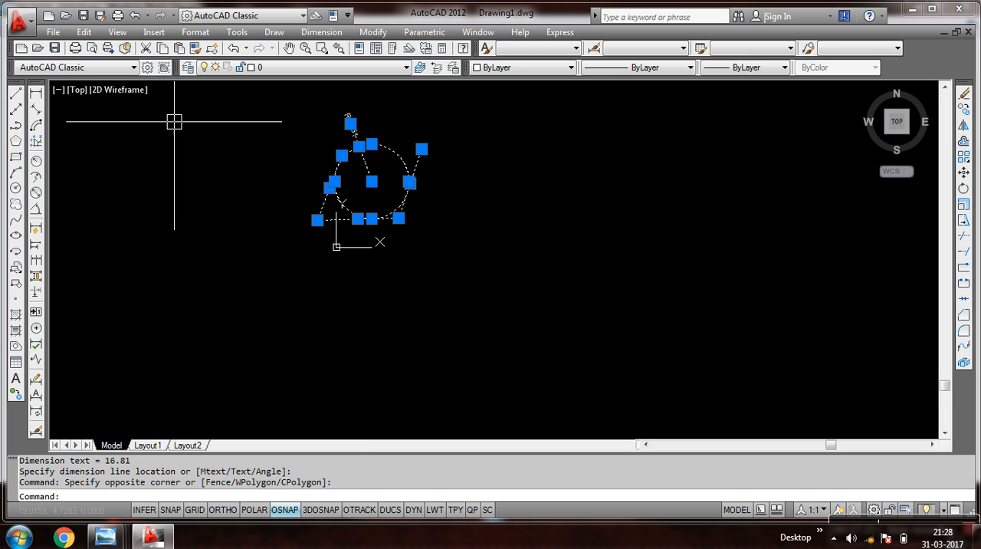
click(964, 93)
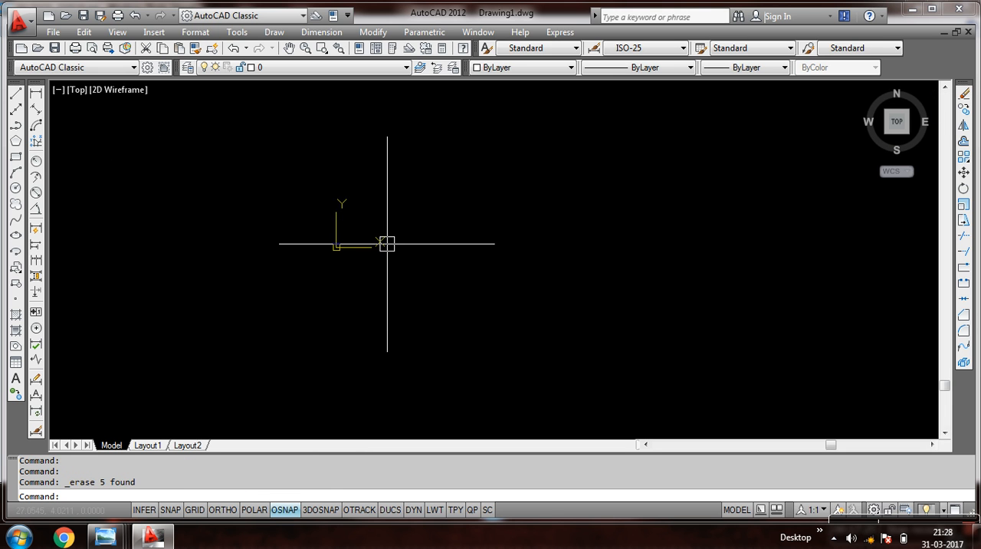
text(z)
key(Return)
text(a)
key(Return)
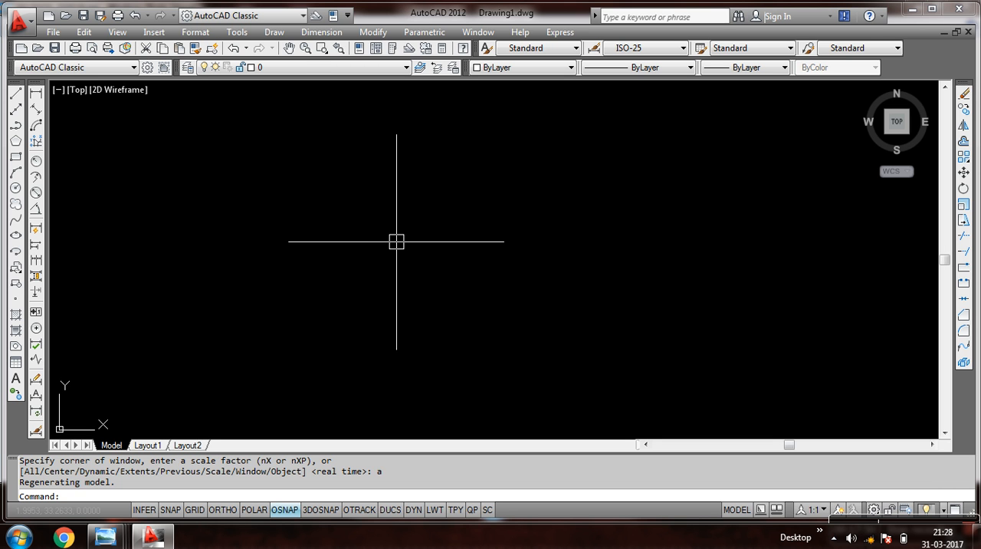
drag(492, 175, 430, 226)
mouse_move(845, 523)
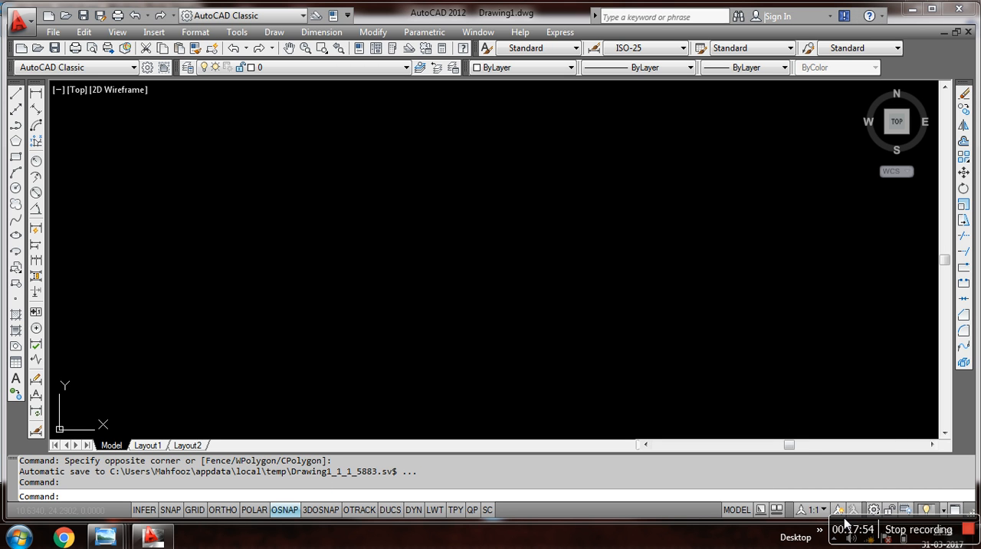